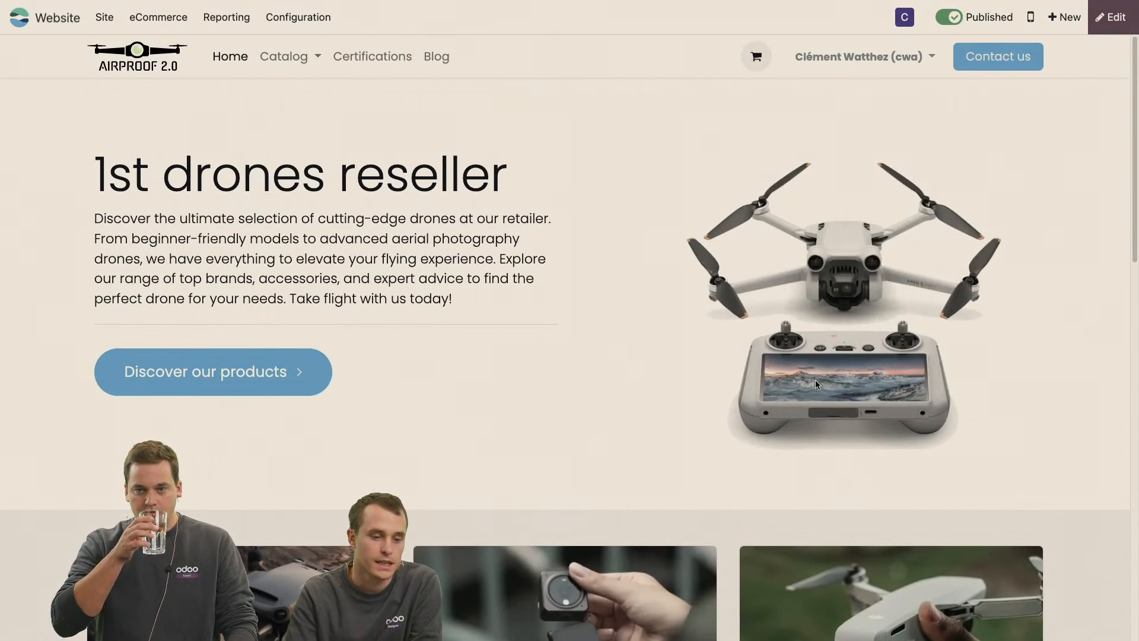
Put the home page in edit mode and open the website menu editor from the Certifications link.
scroll(816, 383, "down", 10)
scroll(815, 383, "up", 6)
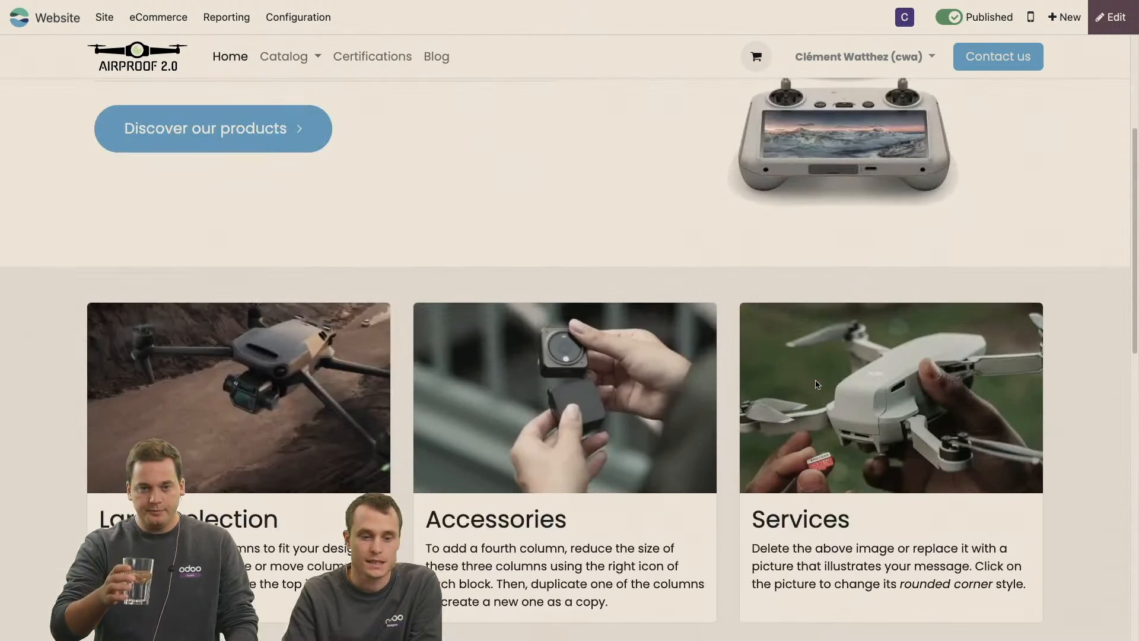
scroll(814, 383, "up", 4)
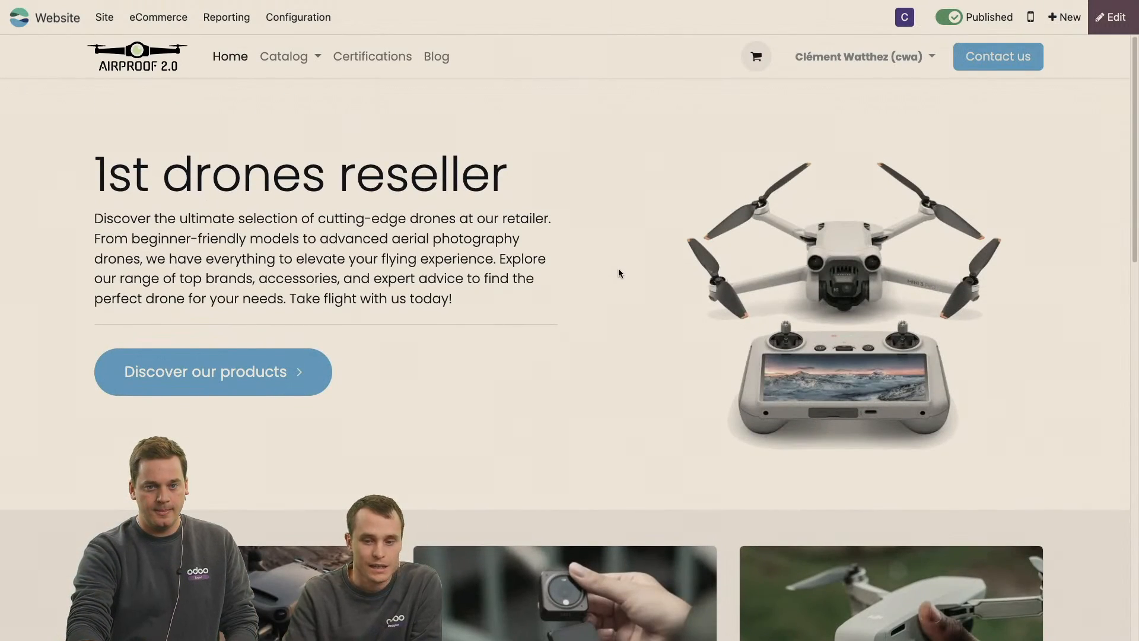
left_click(1107, 32)
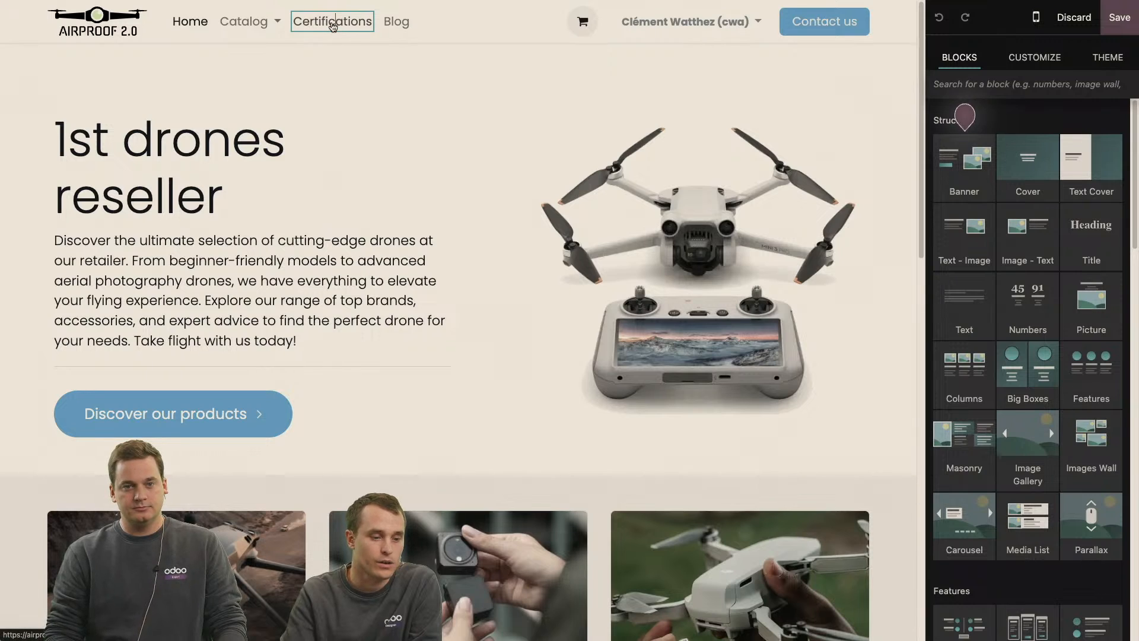
left_click(332, 24)
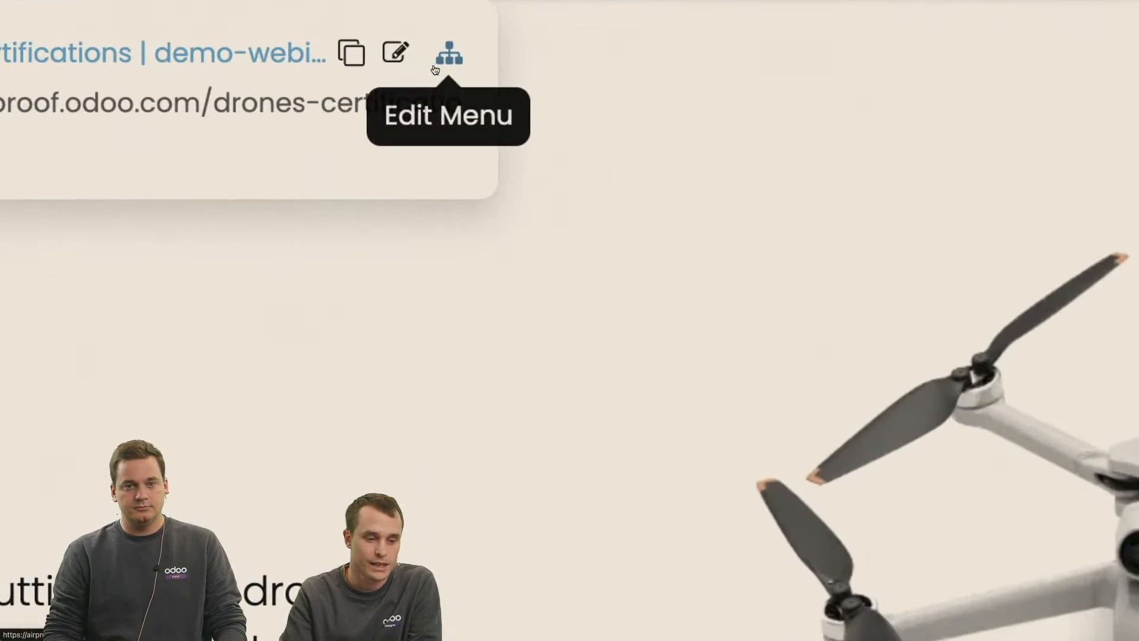
left_click(437, 64)
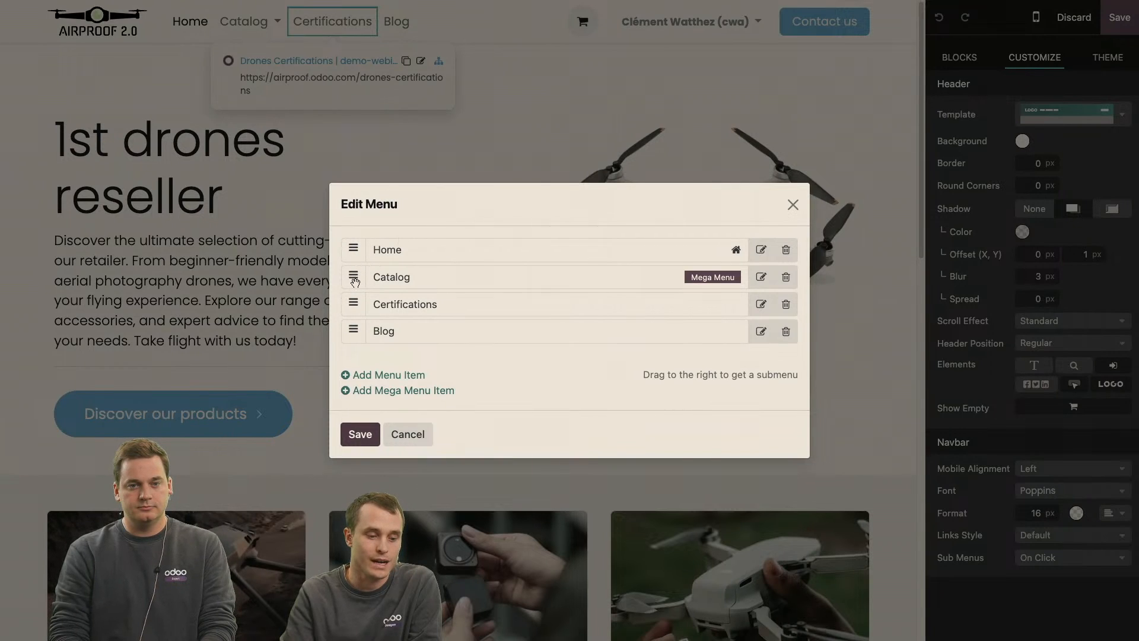
left_click(383, 375)
left_click(495, 286)
left_click(458, 298)
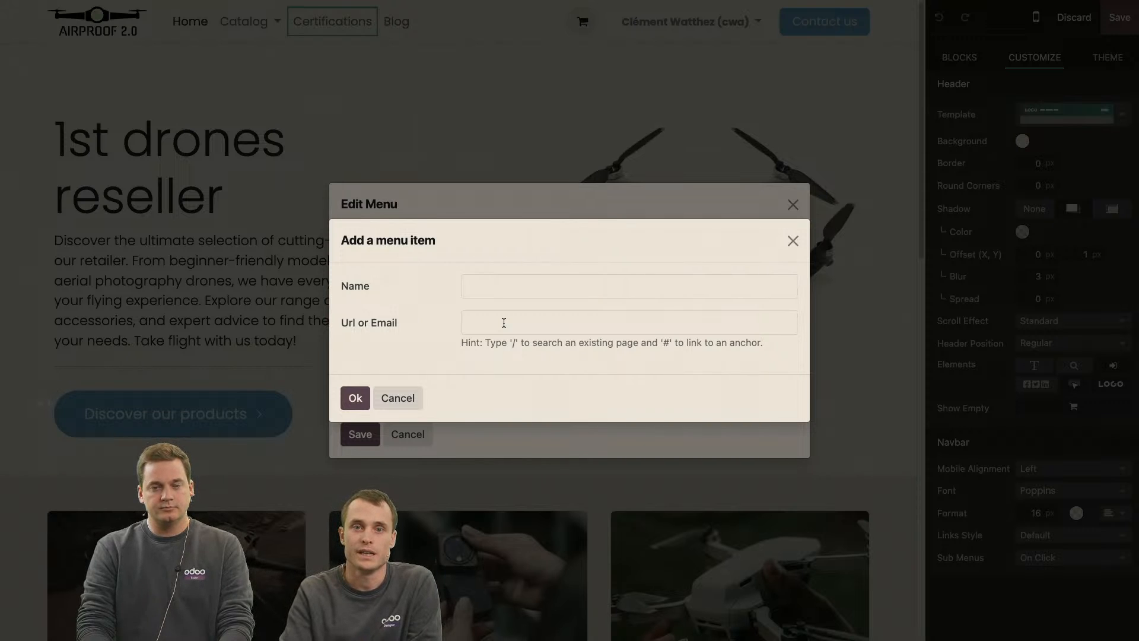
left_click(792, 240)
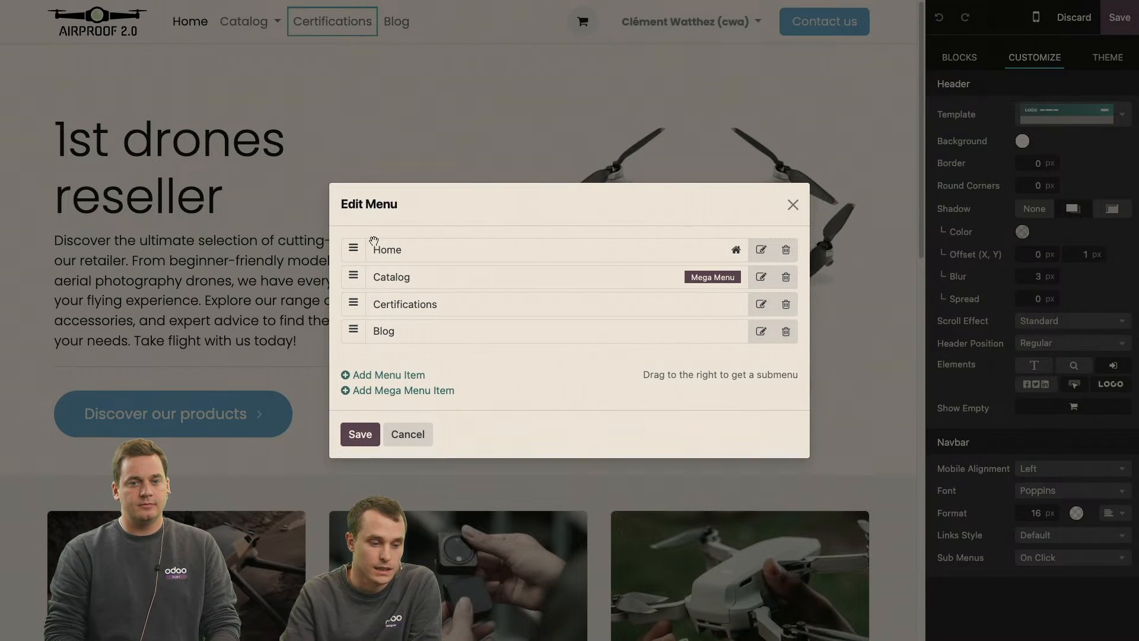
Add a menu item named Drones linked to the page /shop/category/acessories-2.
left_click(351, 377)
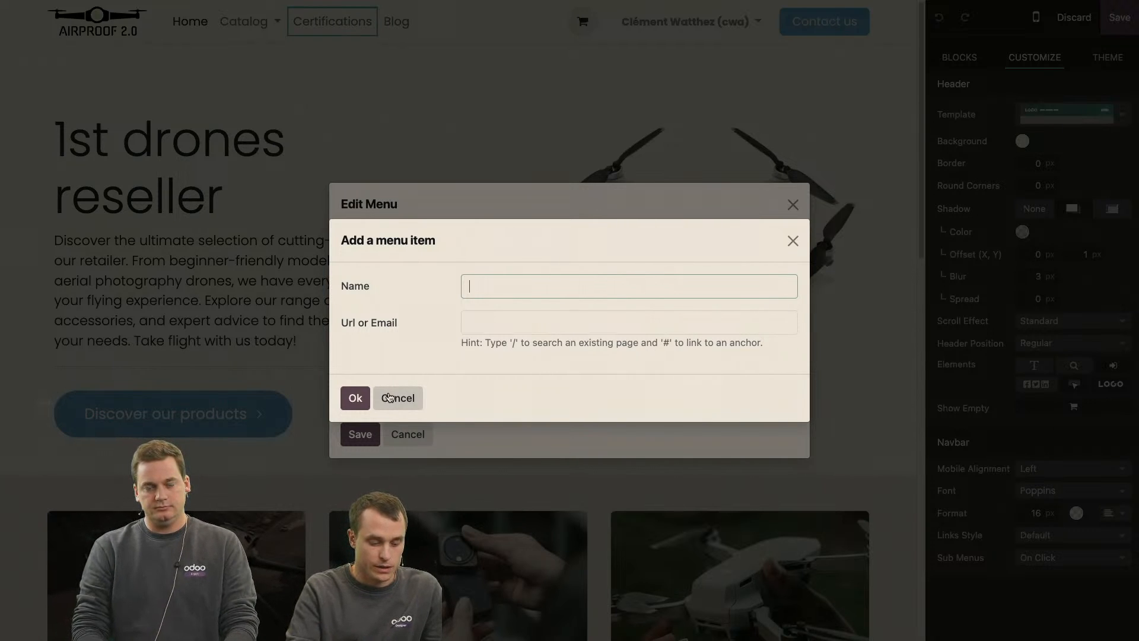
type("Drones")
left_click(516, 322)
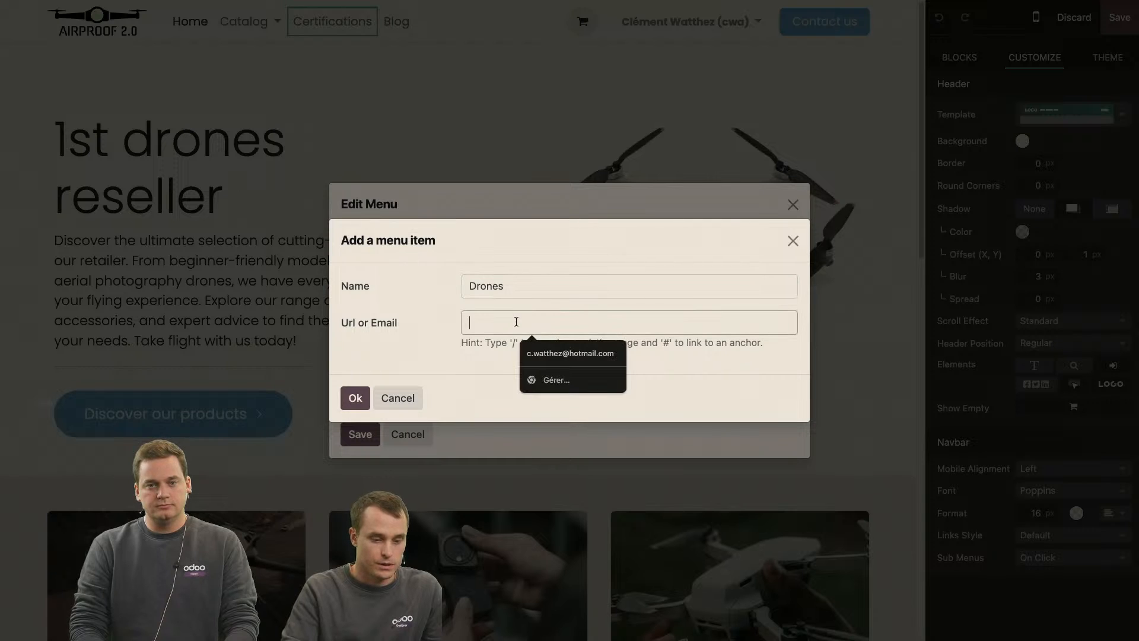
type("/")
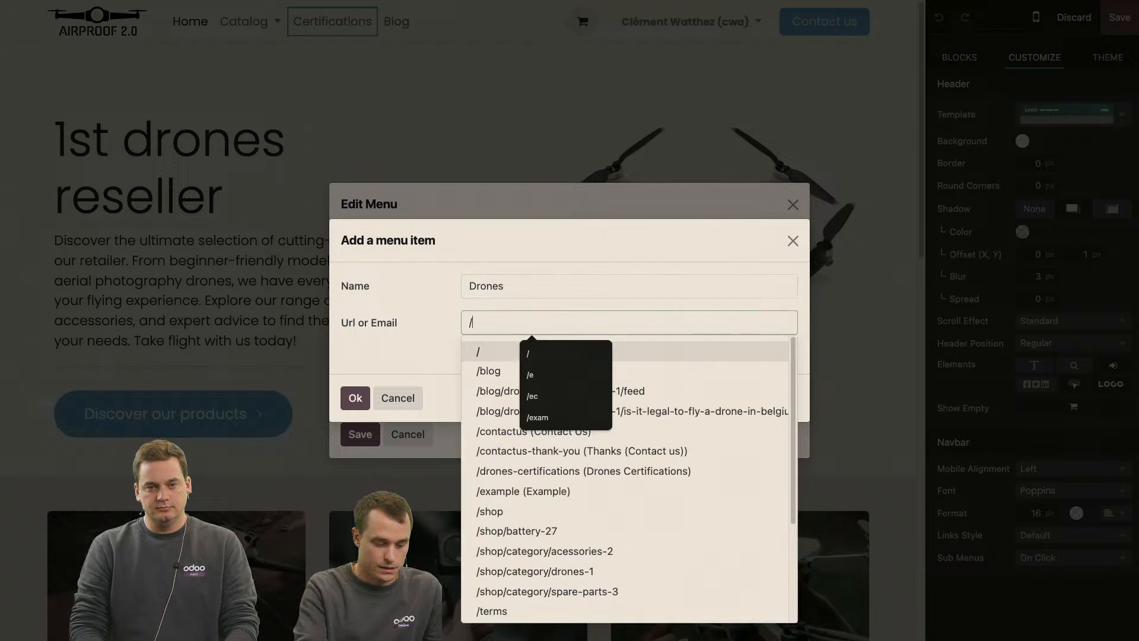
type("cate")
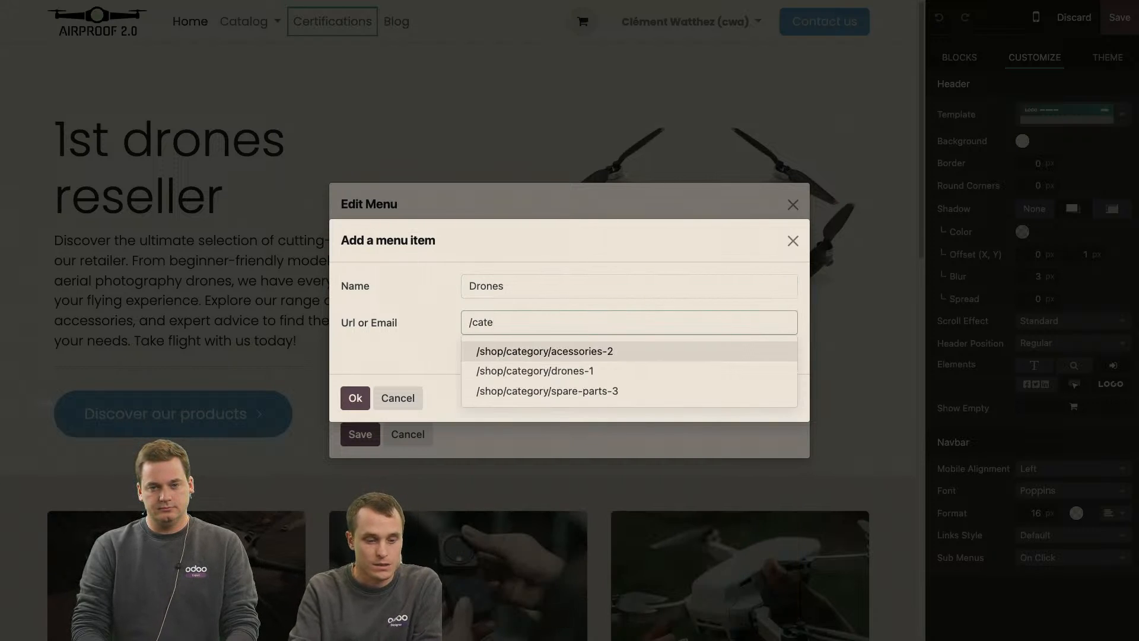
key("BackSpace")
key("BackSpace")
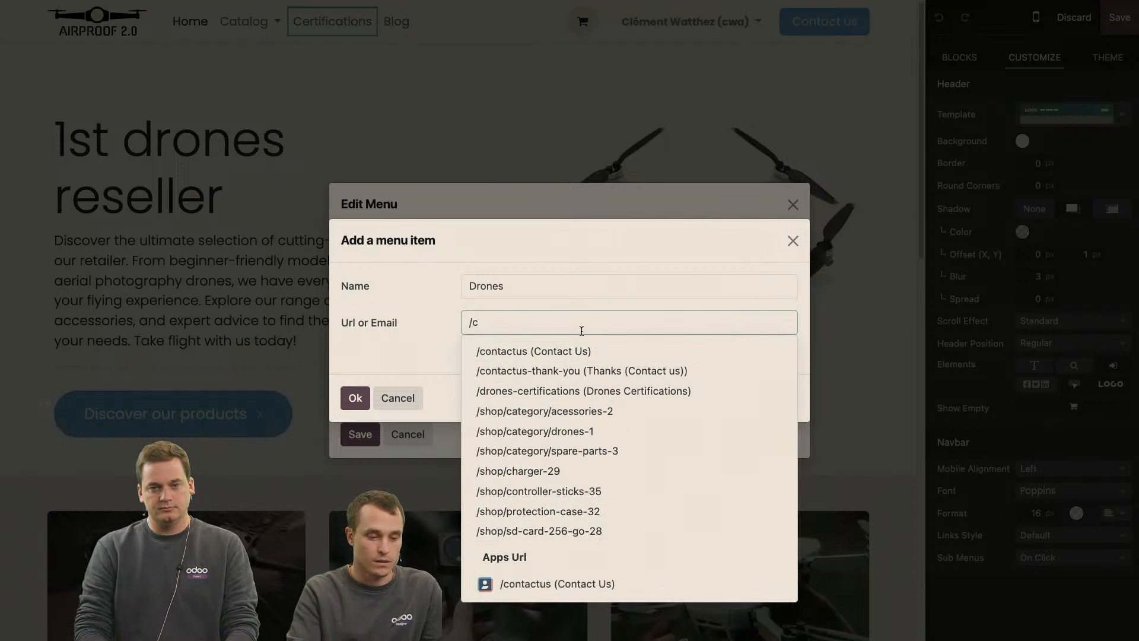
type("at")
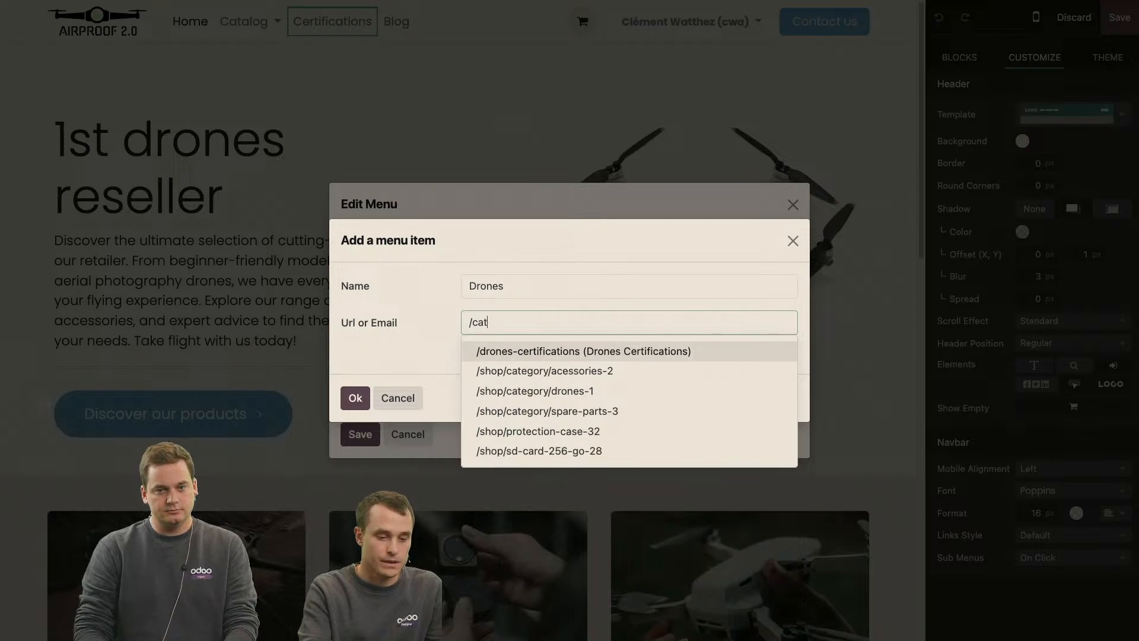
left_click(574, 371)
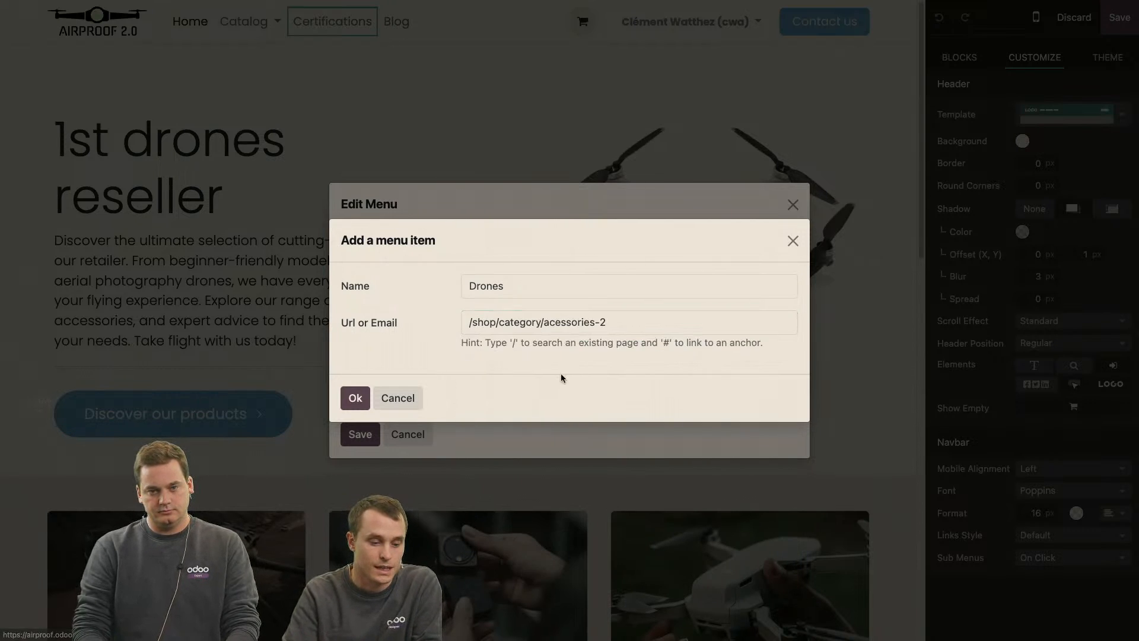
left_click(355, 398)
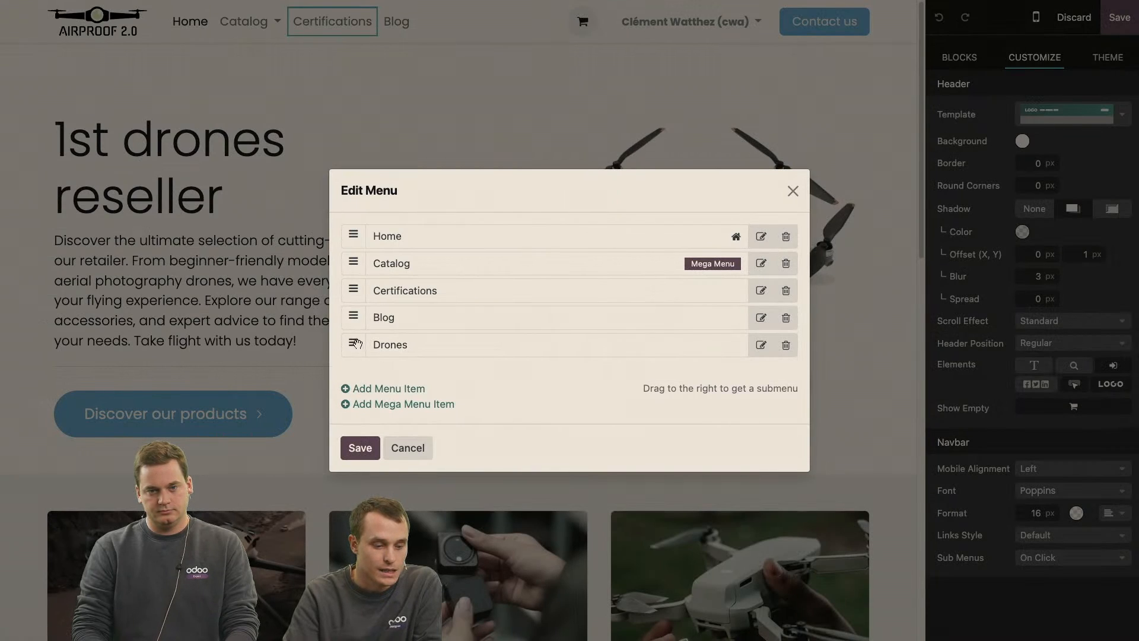
Try nesting the Drones item under Home as a submenu, and delete it from the menu.
left_click_drag(354, 344, 379, 261)
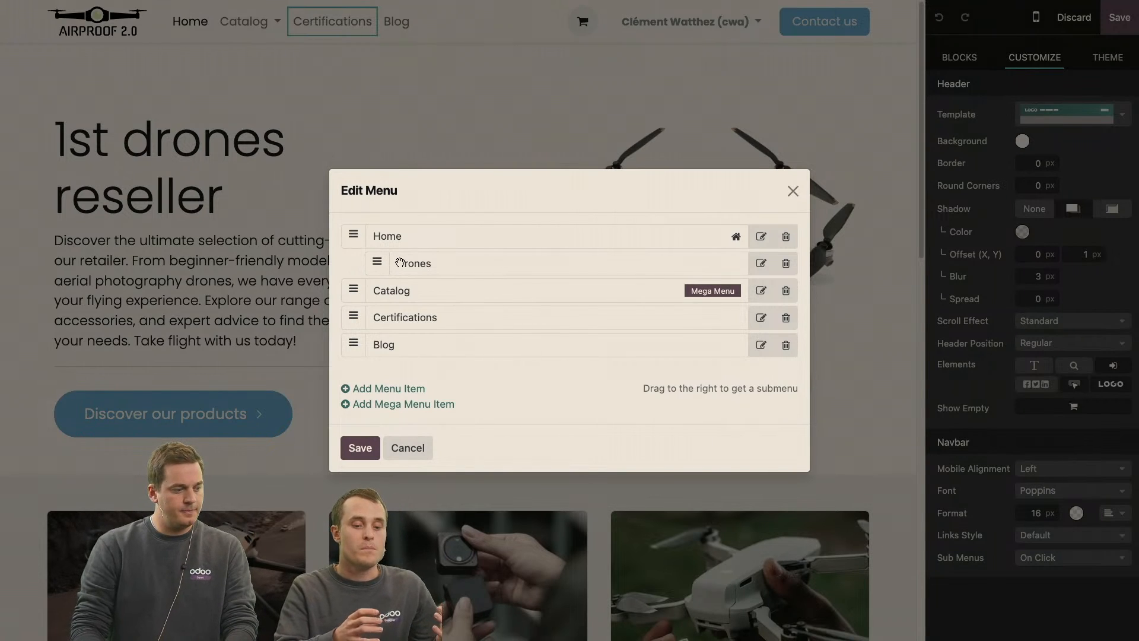
left_click(785, 263)
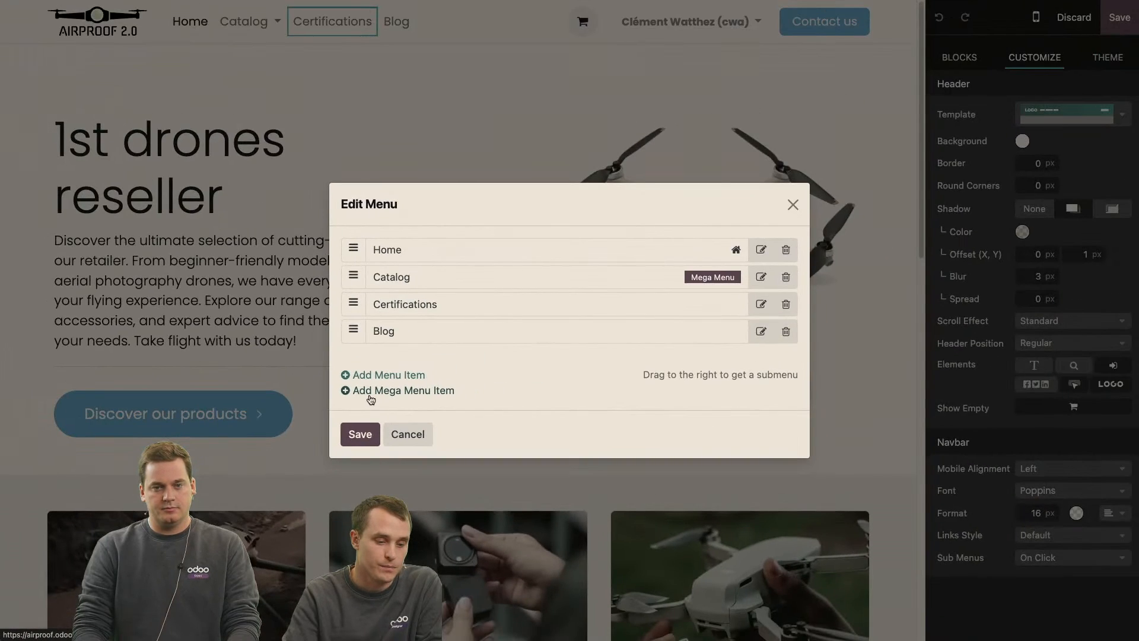
left_click(409, 435)
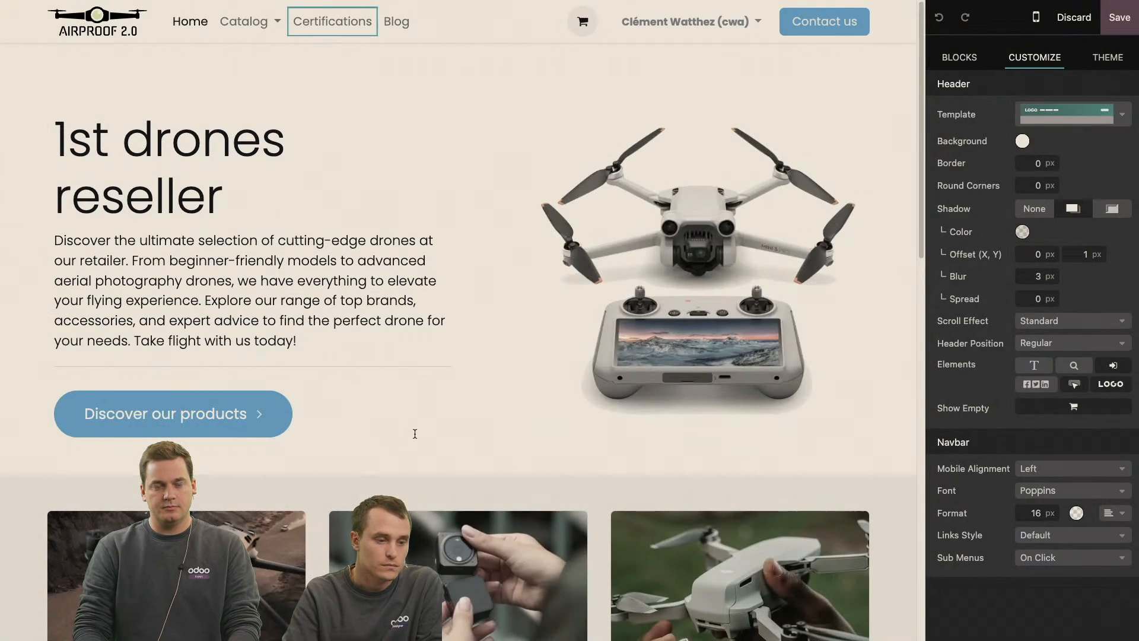
Expand the Catalog mega menu and review the templates available for it.
left_click(278, 28)
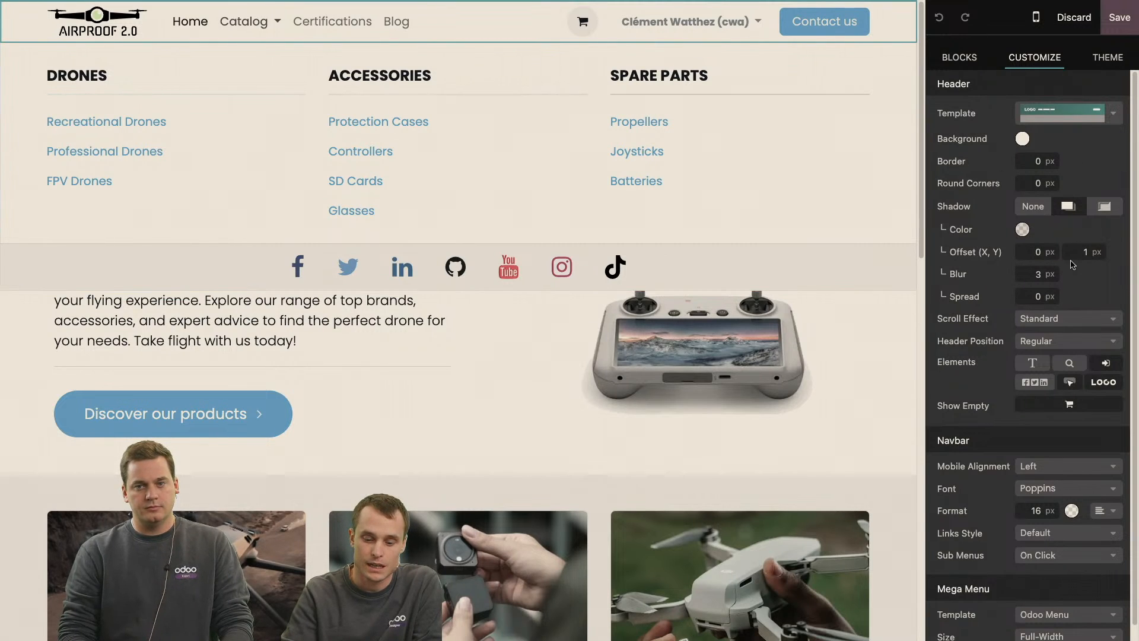
scroll(1072, 265, "down", 1)
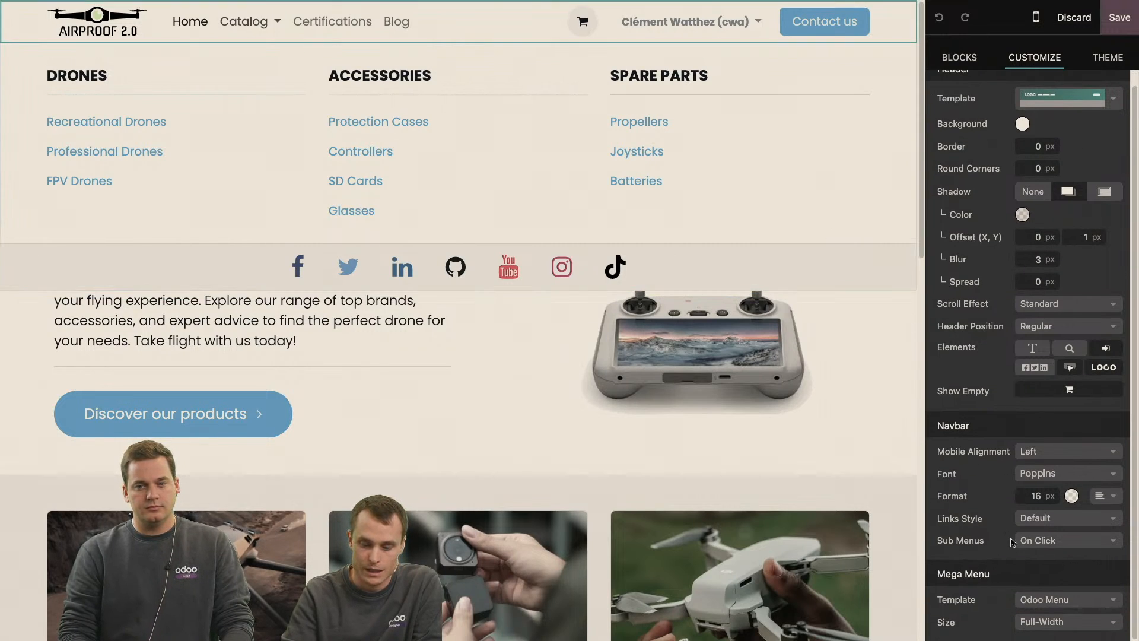
left_click(1066, 599)
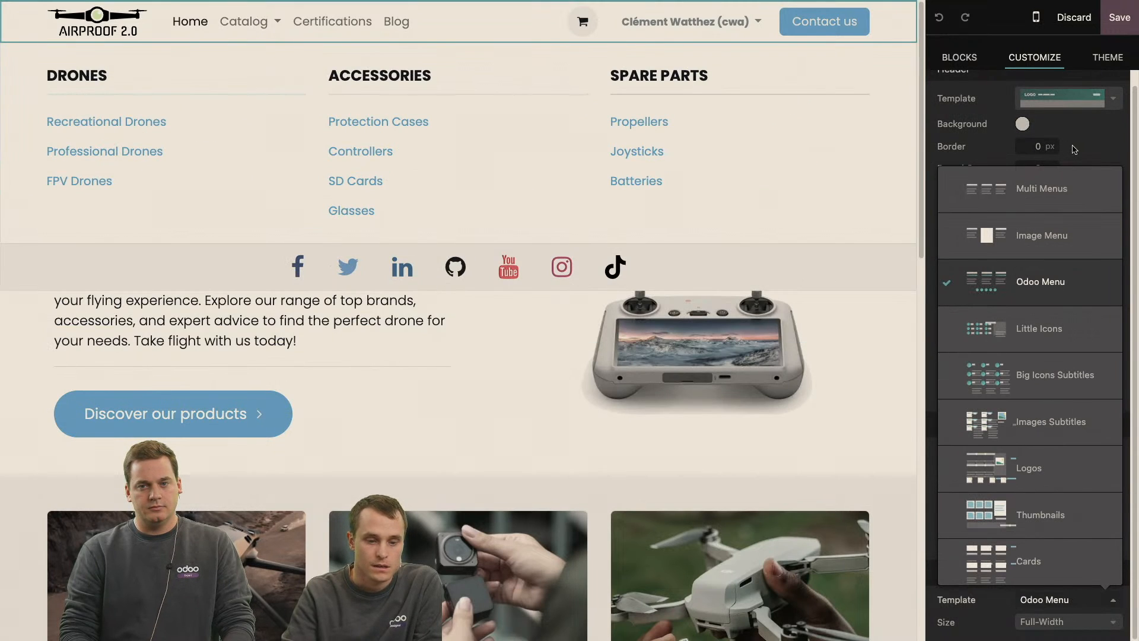
left_click(1002, 24)
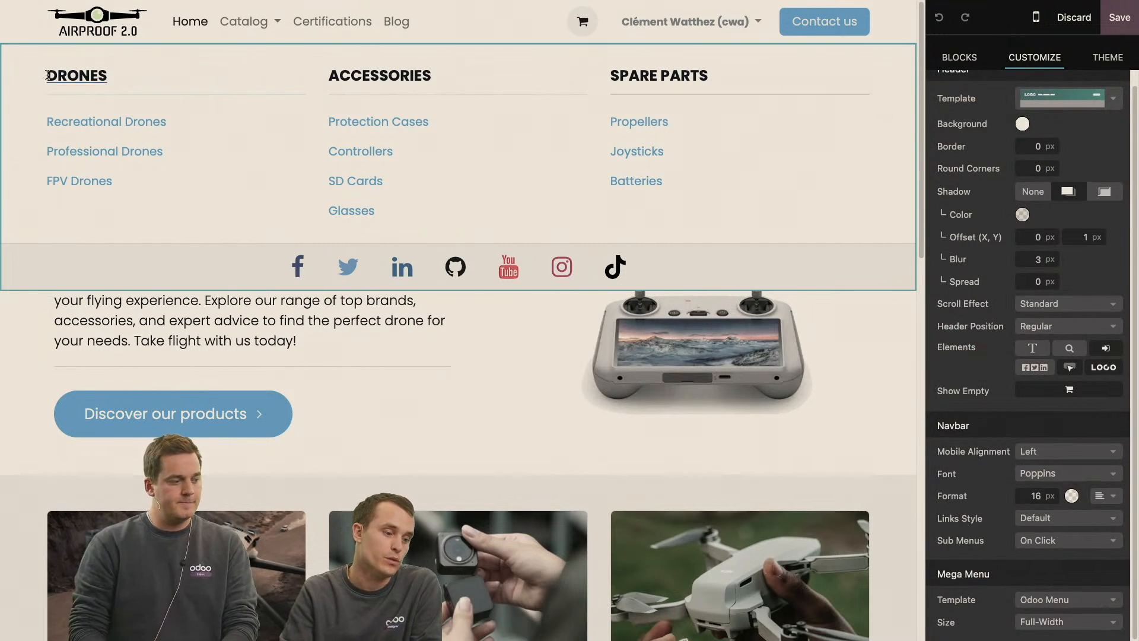
Inspect the link settings of the DRONES heading in the Catalog mega menu, and discard the page edits.
left_click_drag(43, 78, 125, 78)
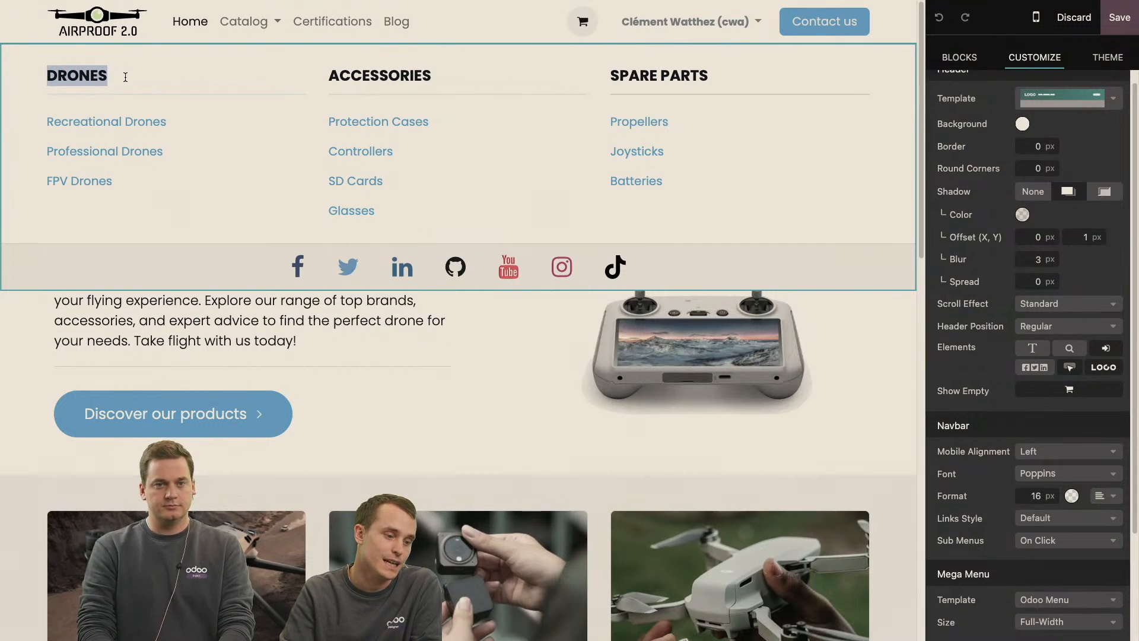
left_click(88, 75)
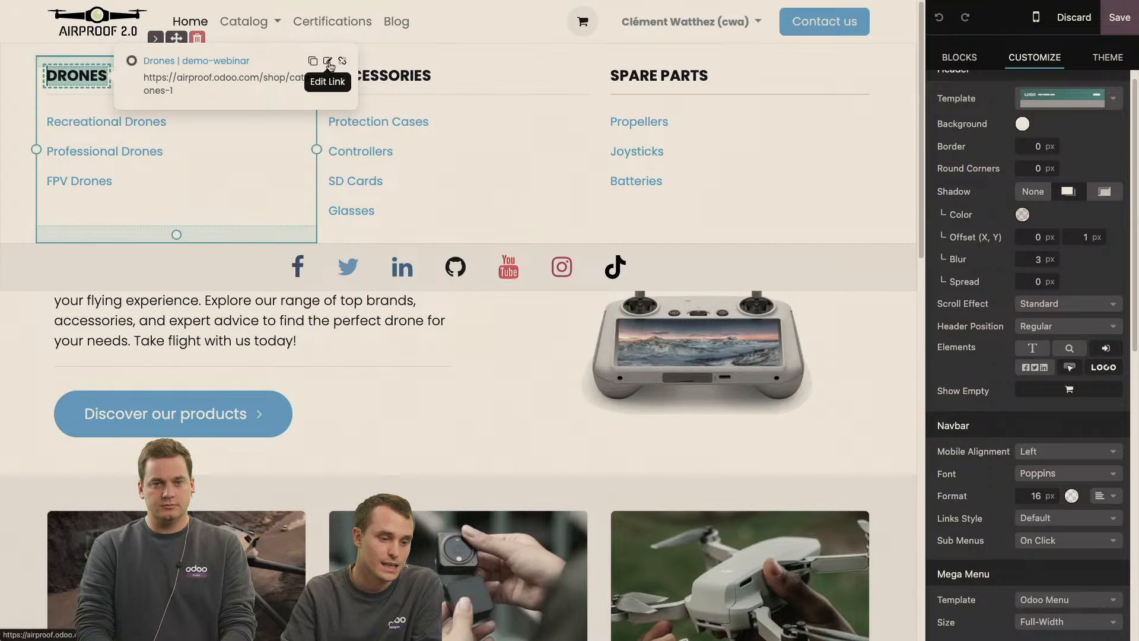
left_click(328, 62)
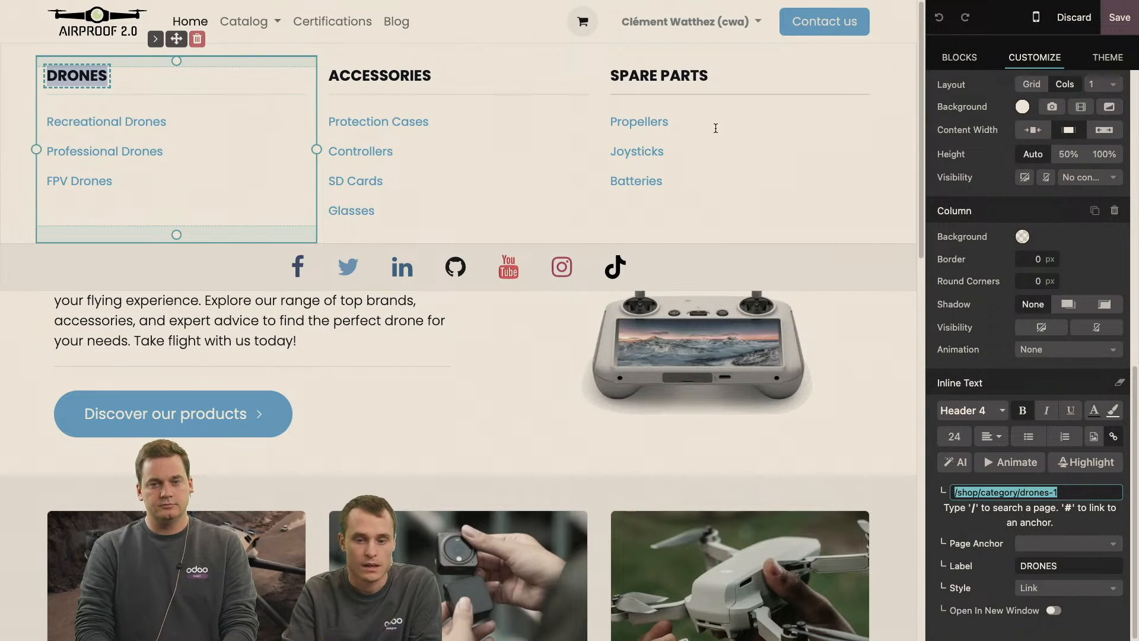
left_click(1071, 19)
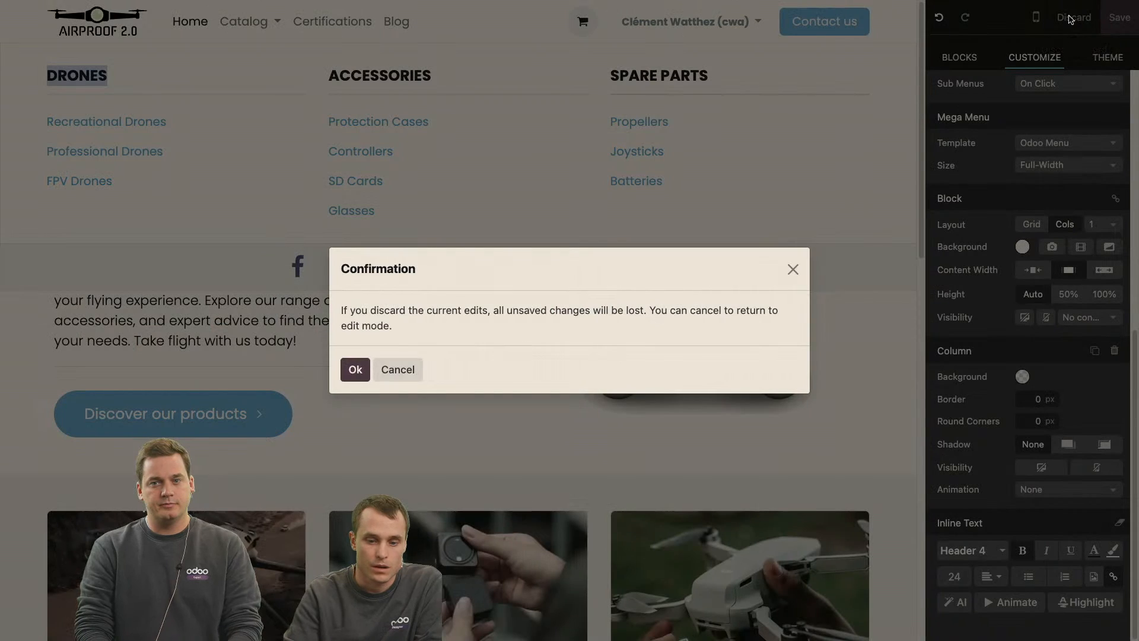
left_click(354, 369)
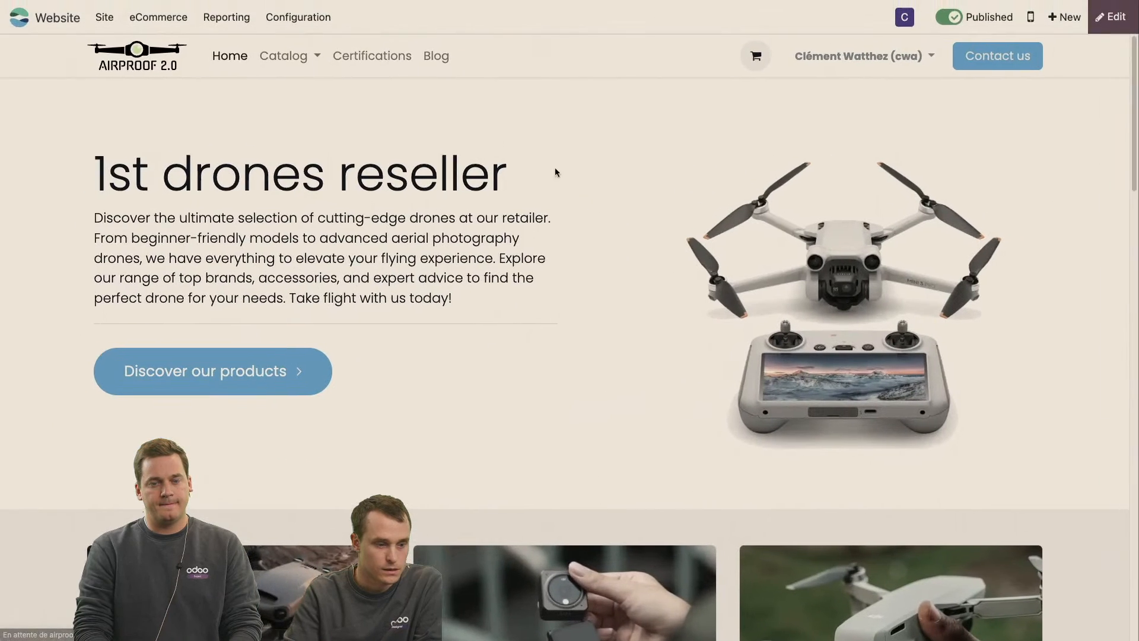
Put the home page in edit mode at the Latest products section and search the building blocks for "produ".
scroll(589, 232, "down", 3)
scroll(588, 233, "down", 1)
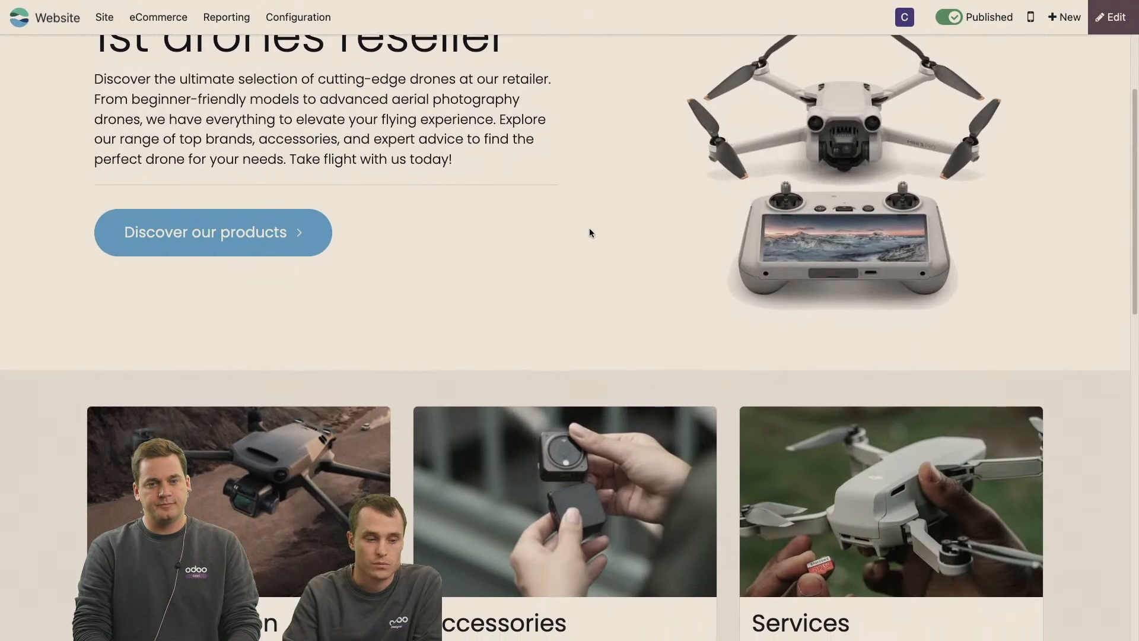
scroll(589, 232, "down", 8)
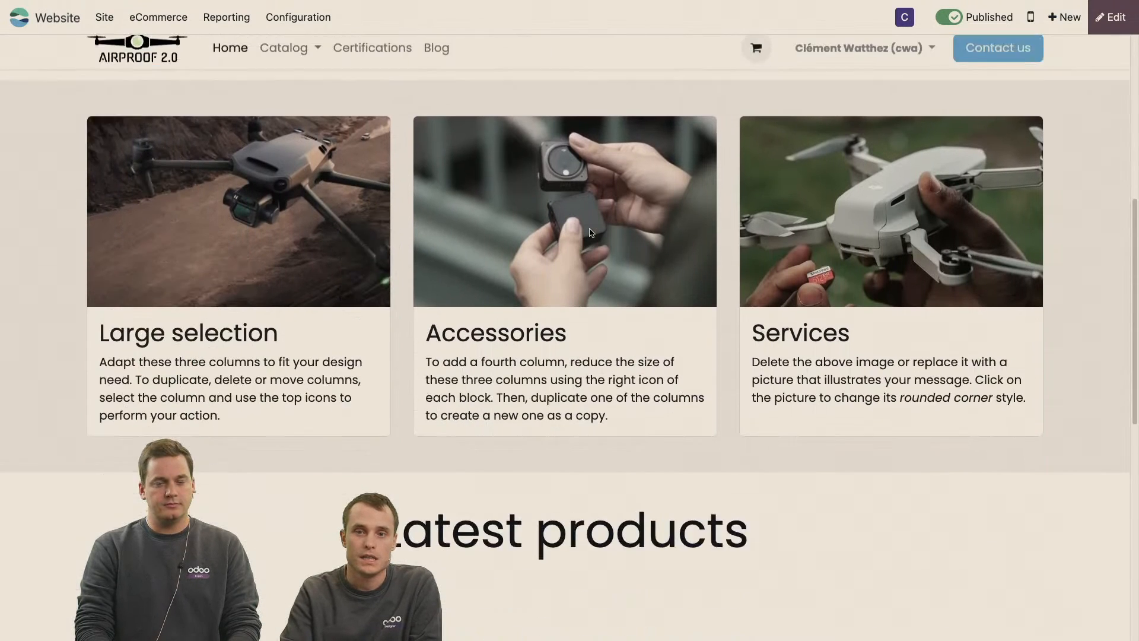
scroll(589, 232, "down", 4)
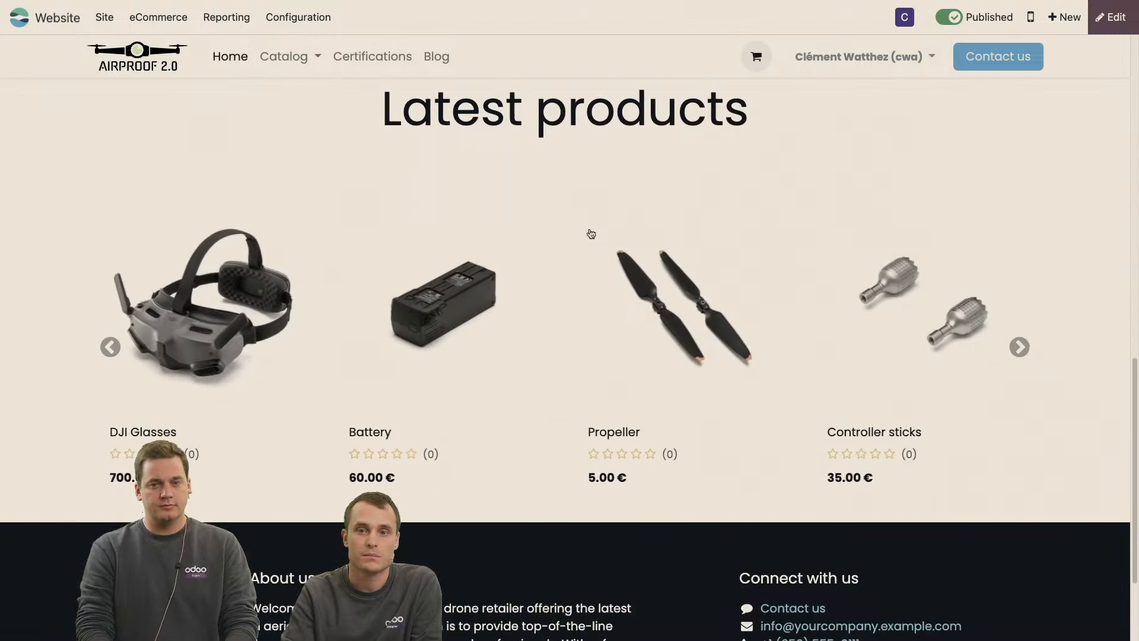
scroll(589, 233, "up", 1)
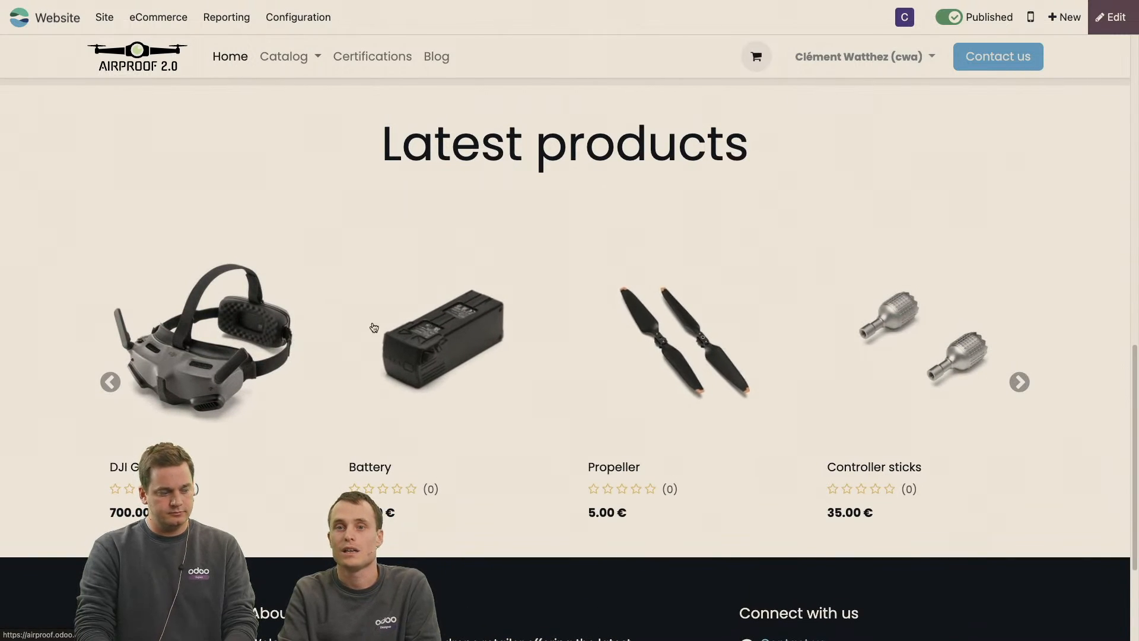
scroll(877, 304, "up", 2)
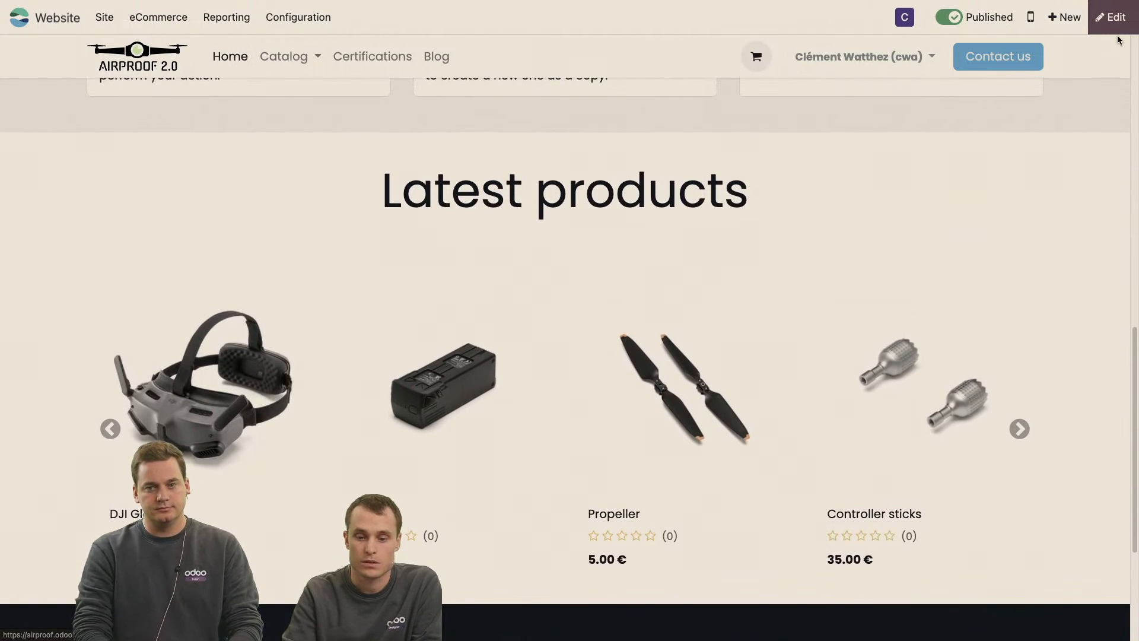
left_click(1117, 19)
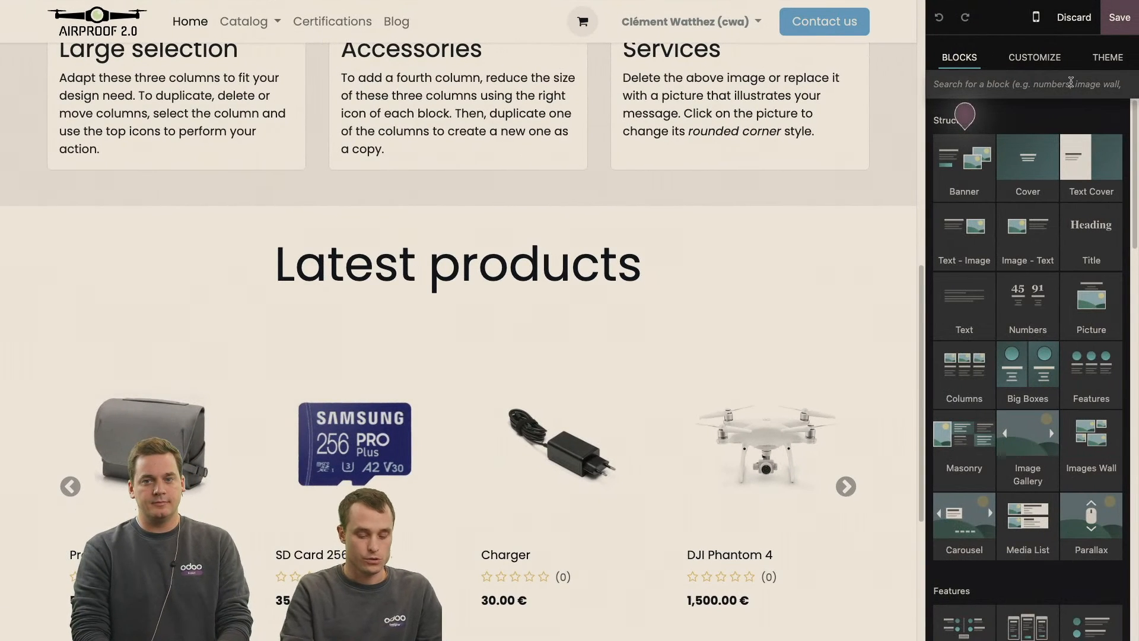
type("produ")
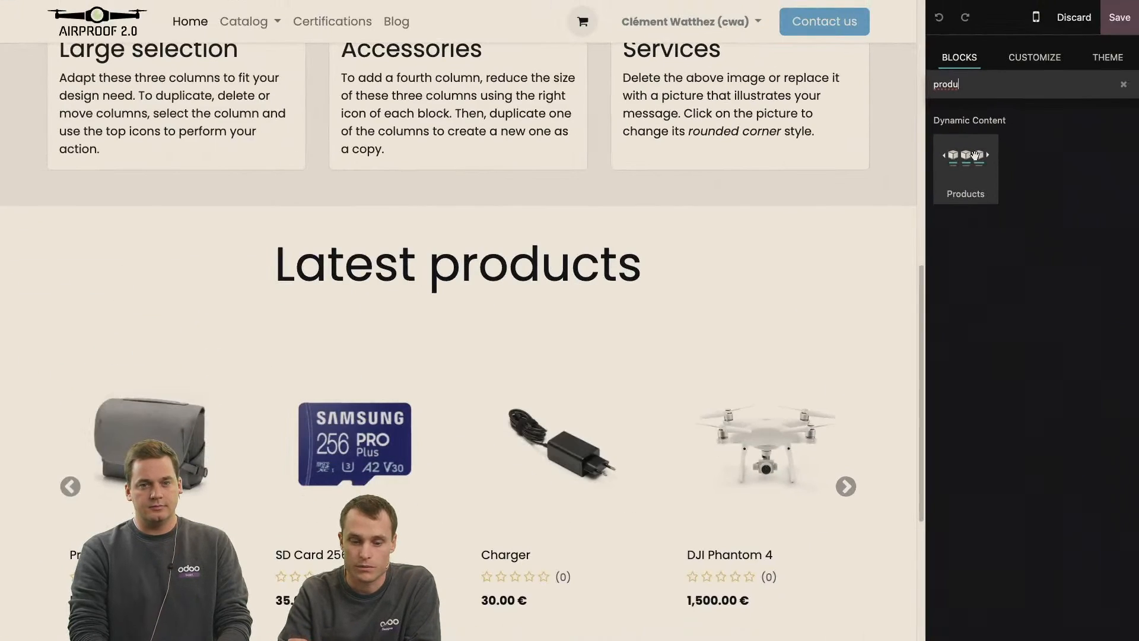
left_click_drag(990, 154, 1008, 172)
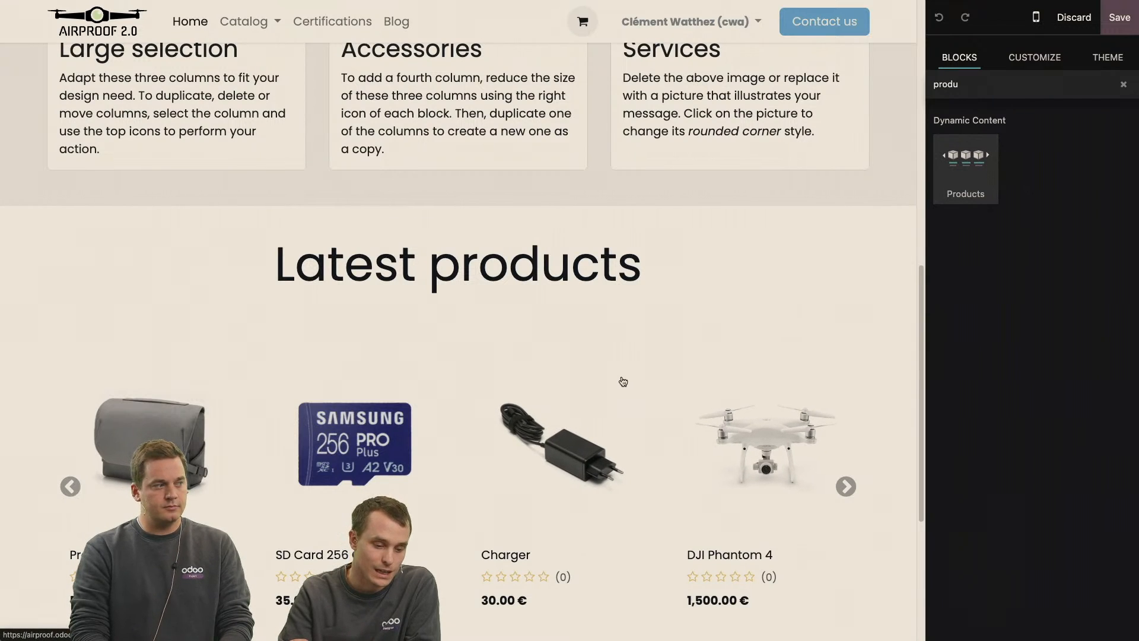
Display the options of the product carousel under Latest products, and save the page.
left_click(623, 382)
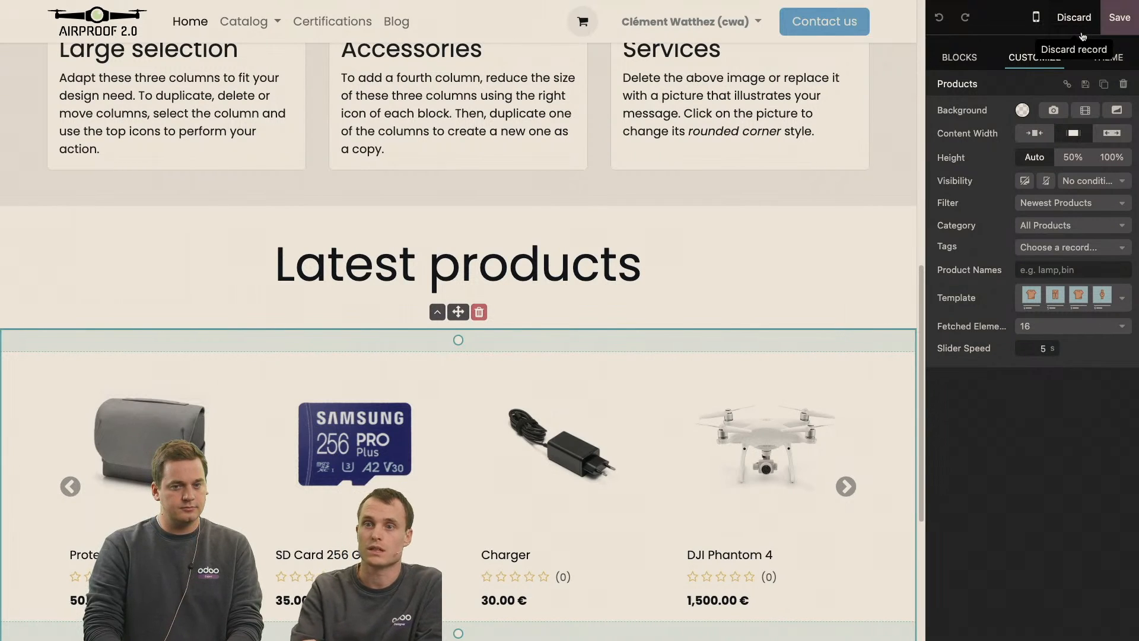
left_click(1126, 25)
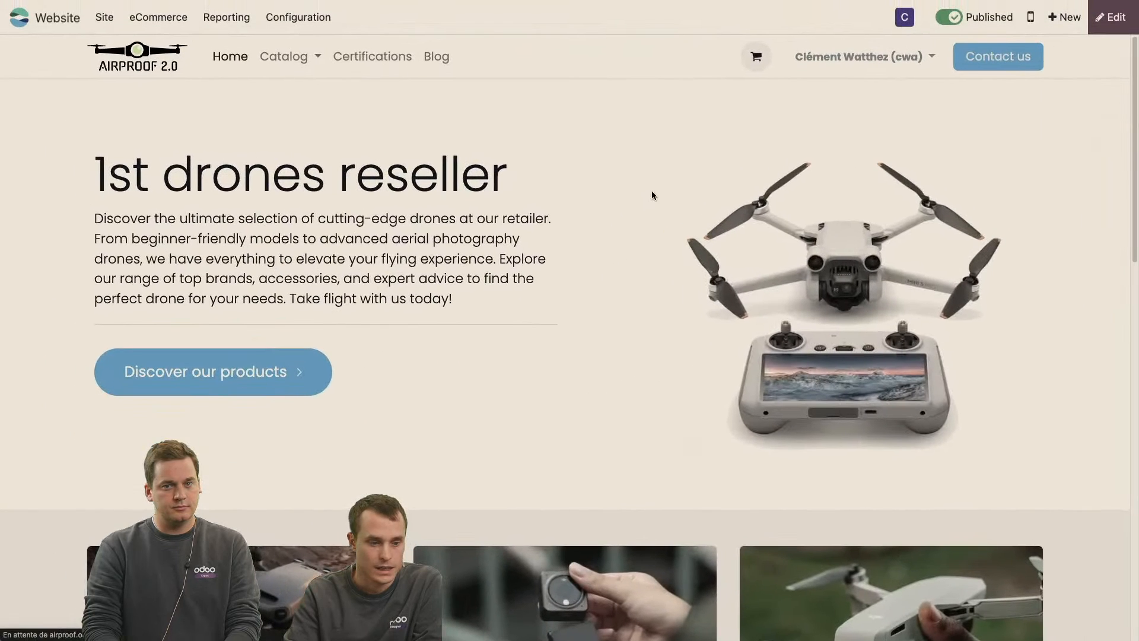
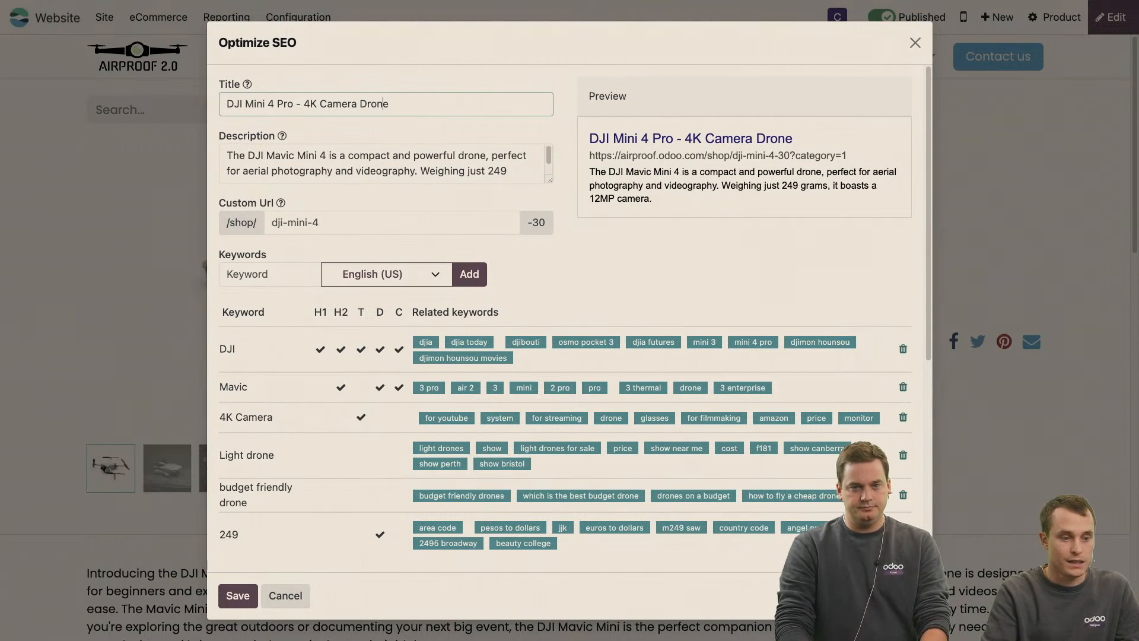
Change the SEO title to "DJI Mini 4 Pro - 4K Camera Compact Drone" and review the word "compact" in the description.
type("Compact")
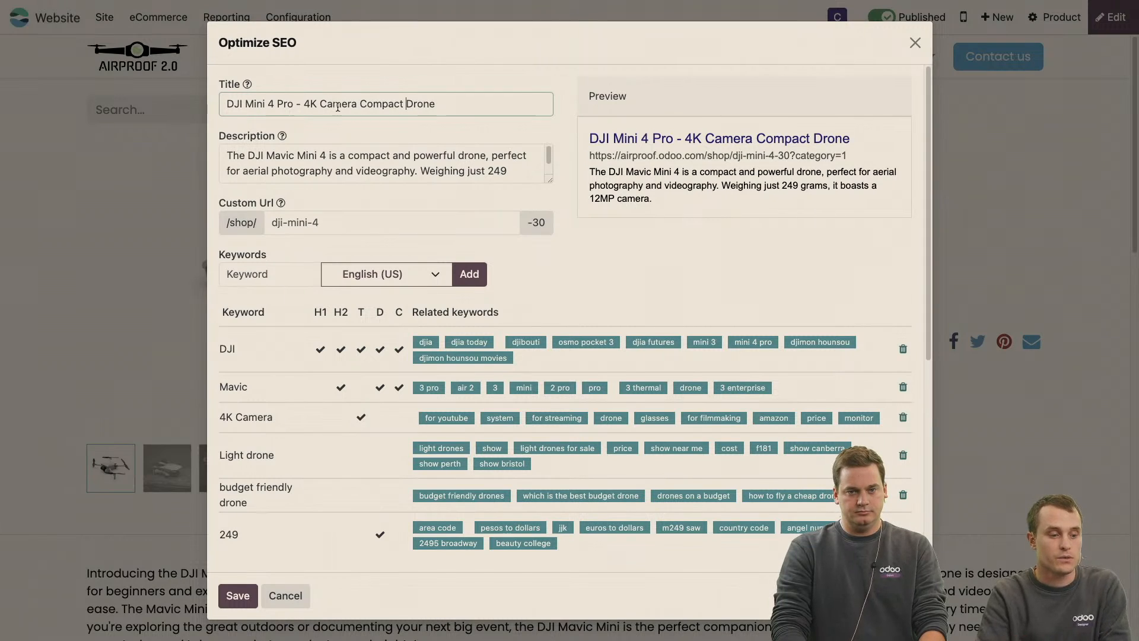
scroll(372, 154, "down", 1)
scroll(360, 153, "up", 1)
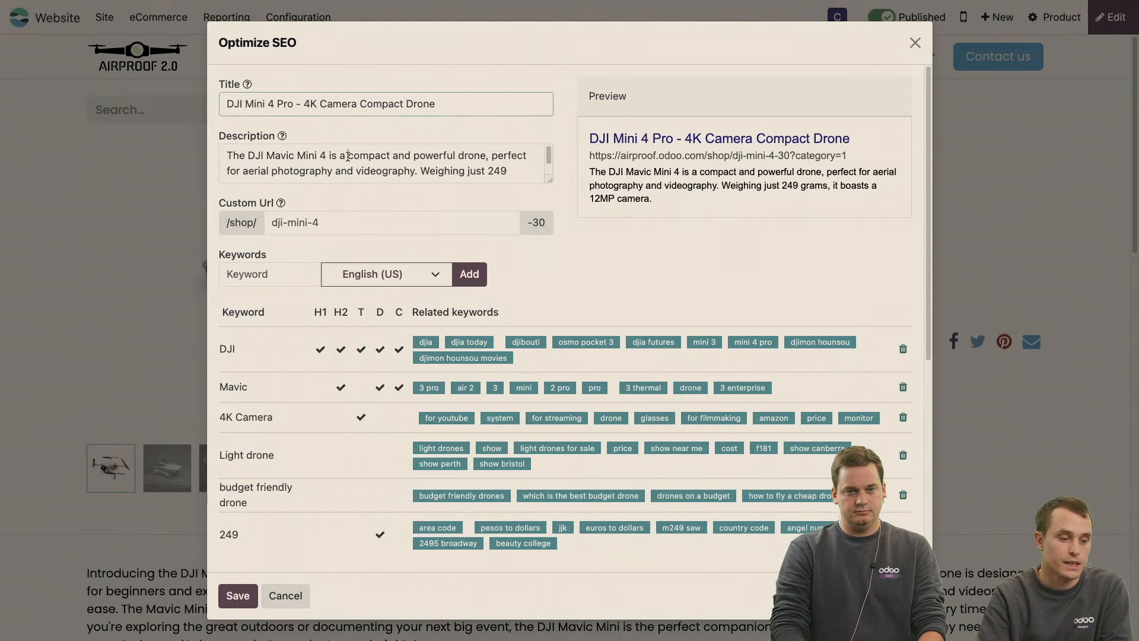
left_click_drag(348, 156, 392, 156)
scroll(391, 157, "down", 1)
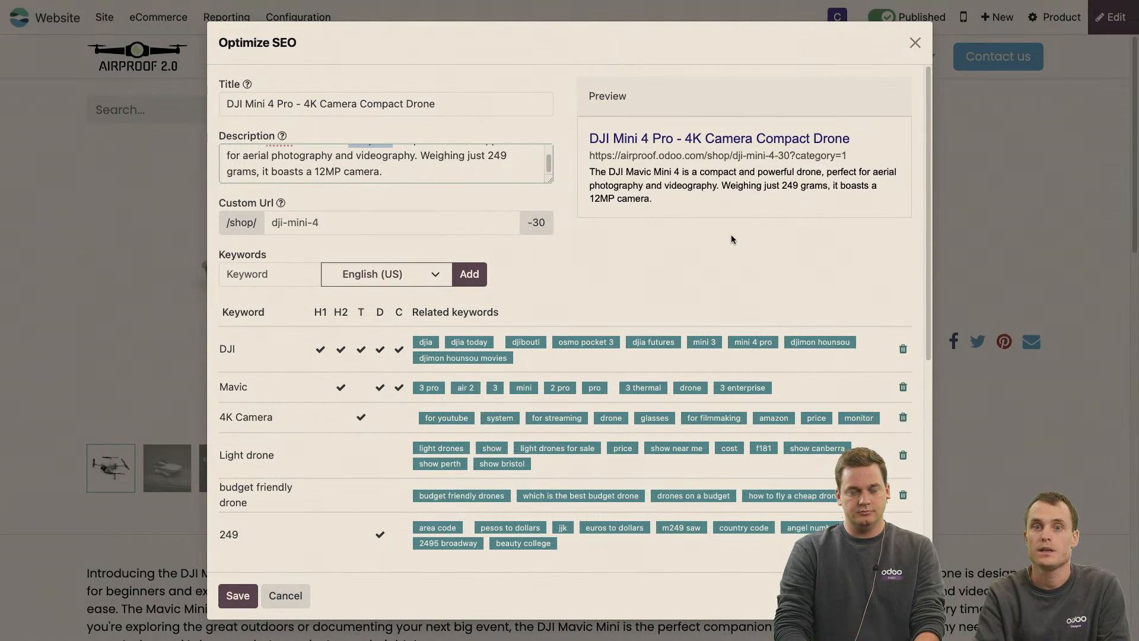
Add "compact" as an English (US) keyword and check its use in the H1, H2, title, description and content columns.
scroll(731, 238, "down", 3)
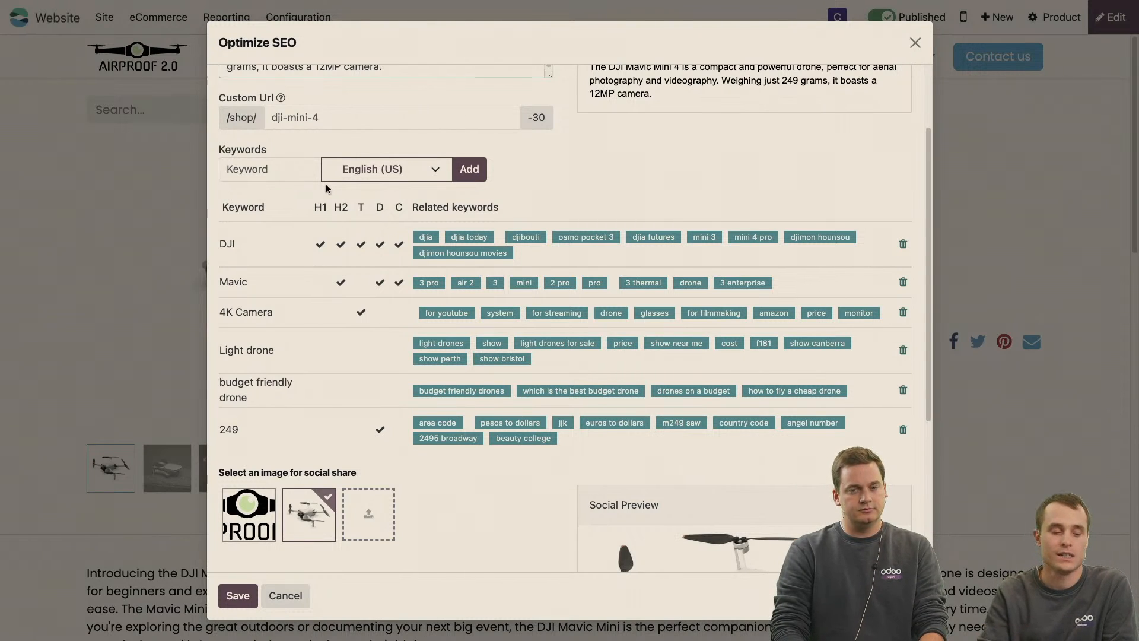
scroll(326, 184, "up", 1)
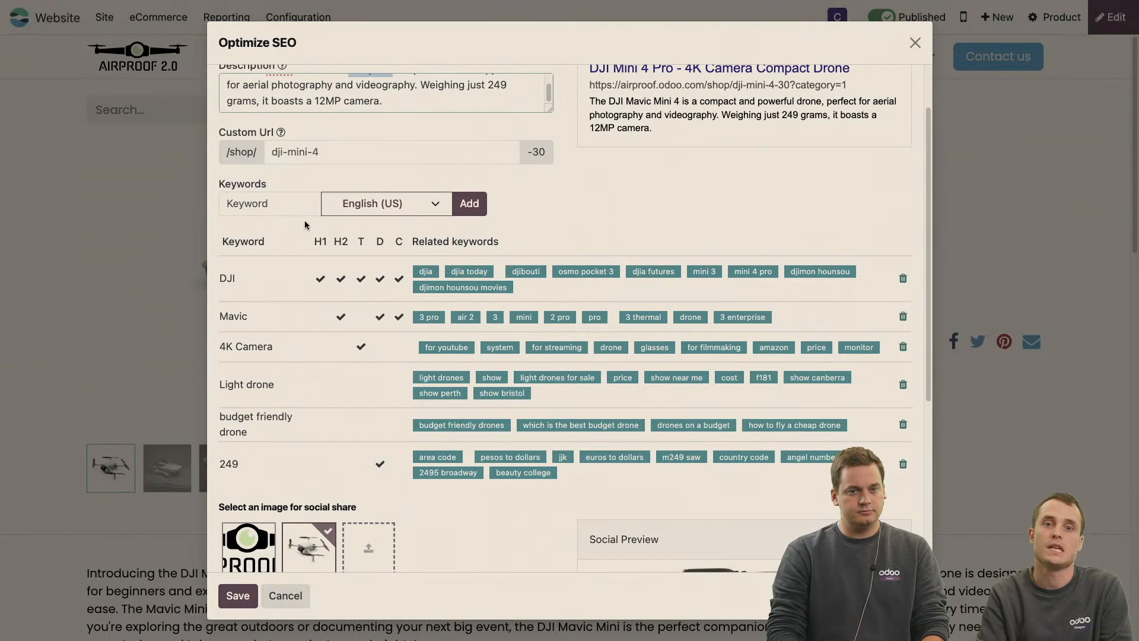
left_click(274, 214)
type("compact")
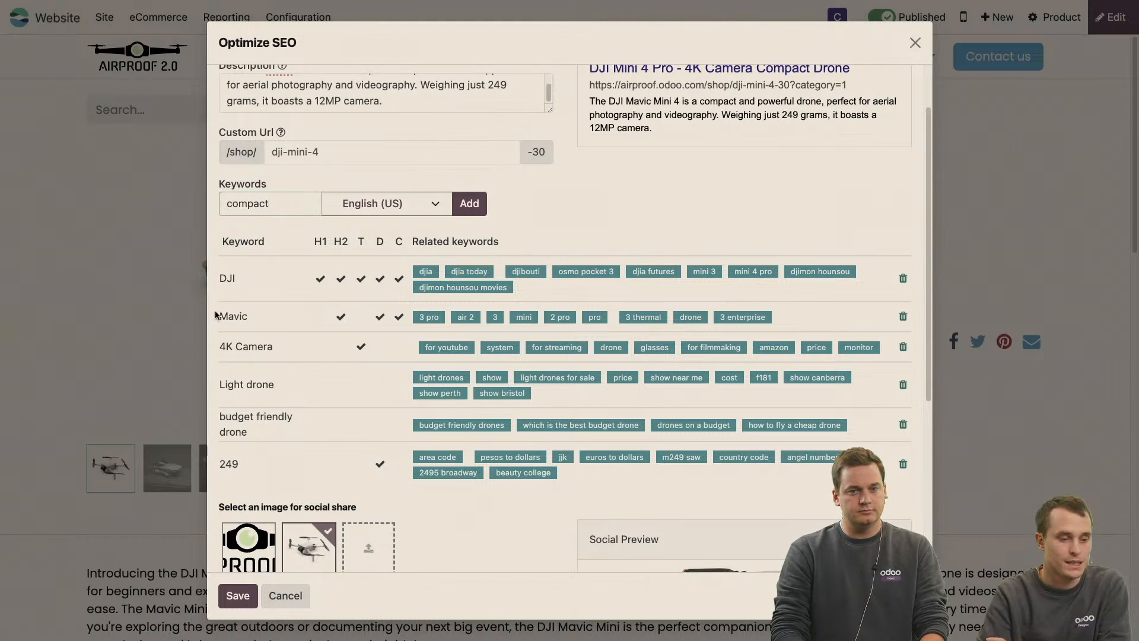
scroll(218, 326, "down", 2)
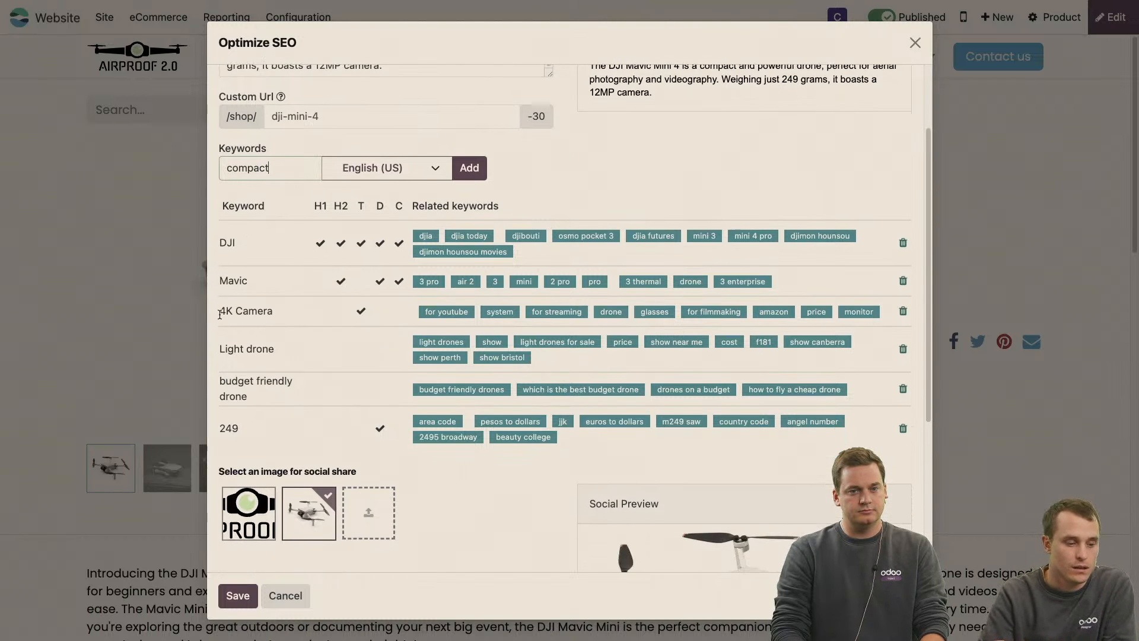
key("Return")
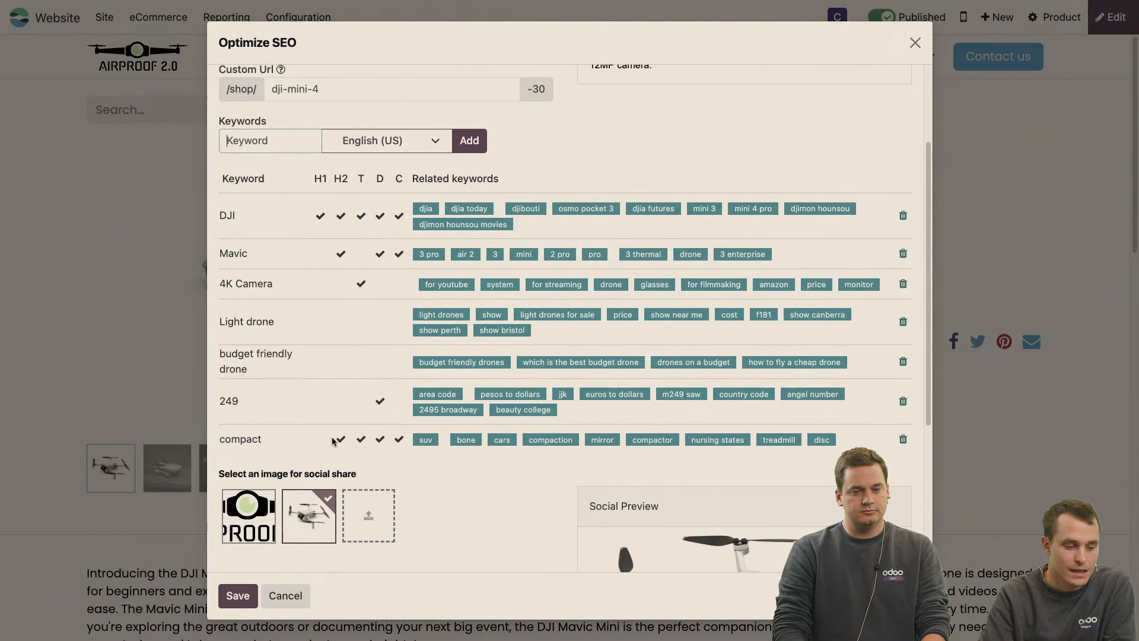
left_click(306, 443)
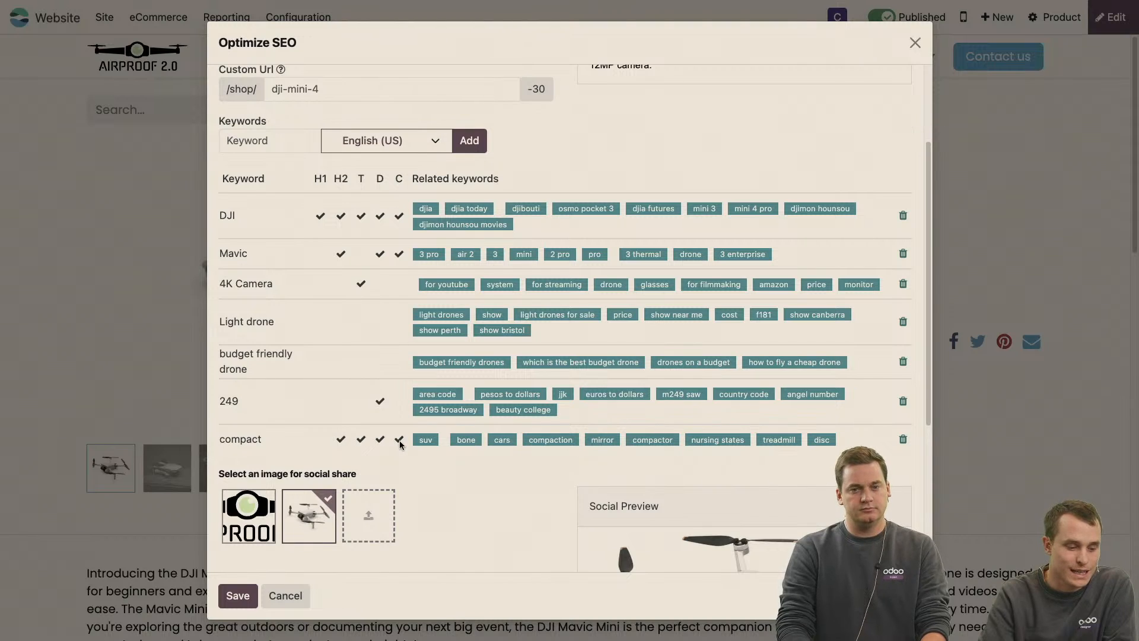
scroll(400, 444, "up", 3)
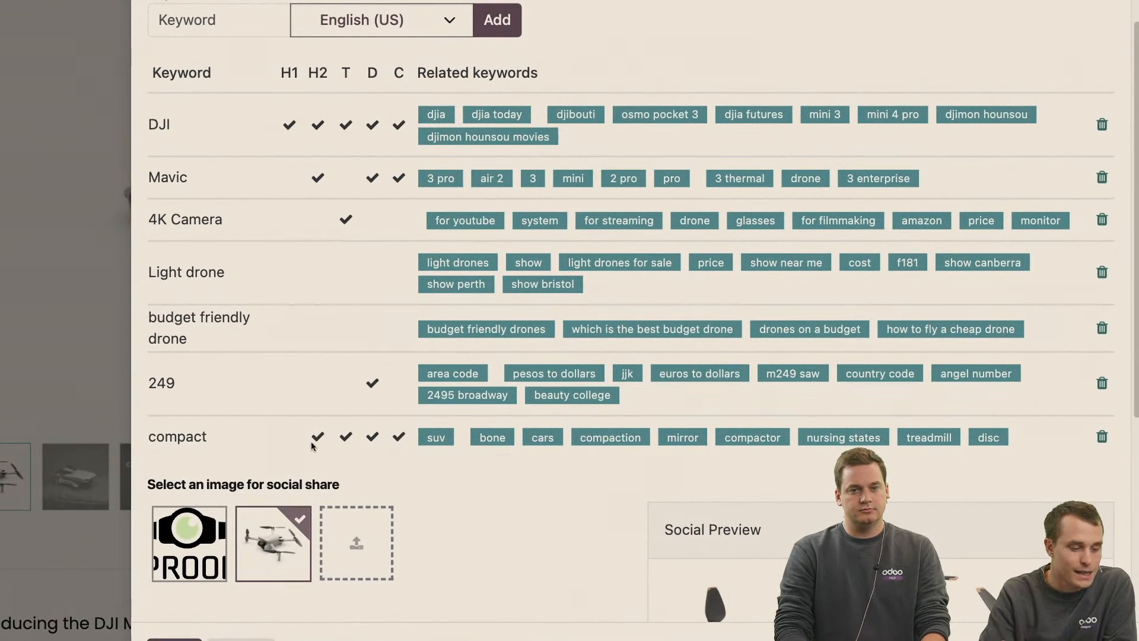
left_click_drag(156, 436, 207, 438)
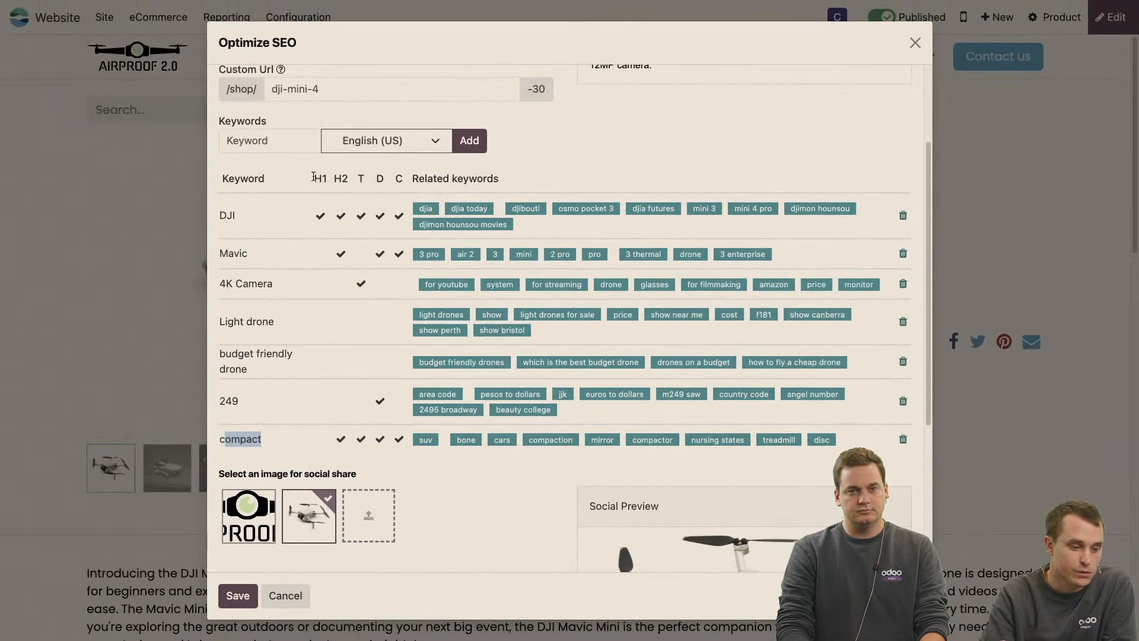
left_click_drag(313, 179, 408, 179)
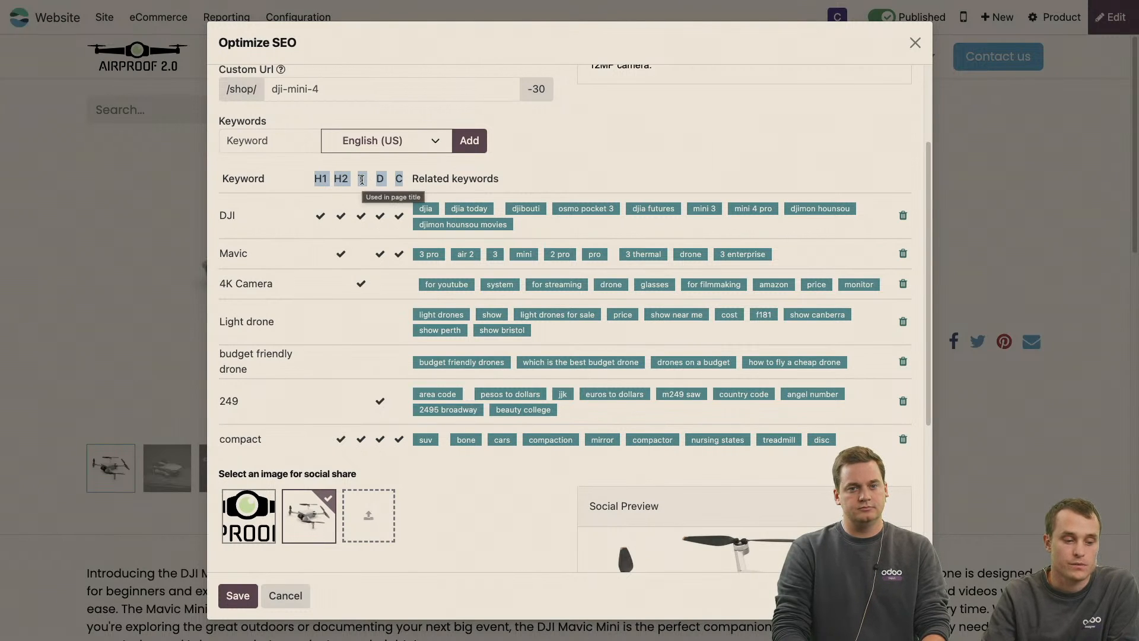
scroll(404, 178, "up", 2)
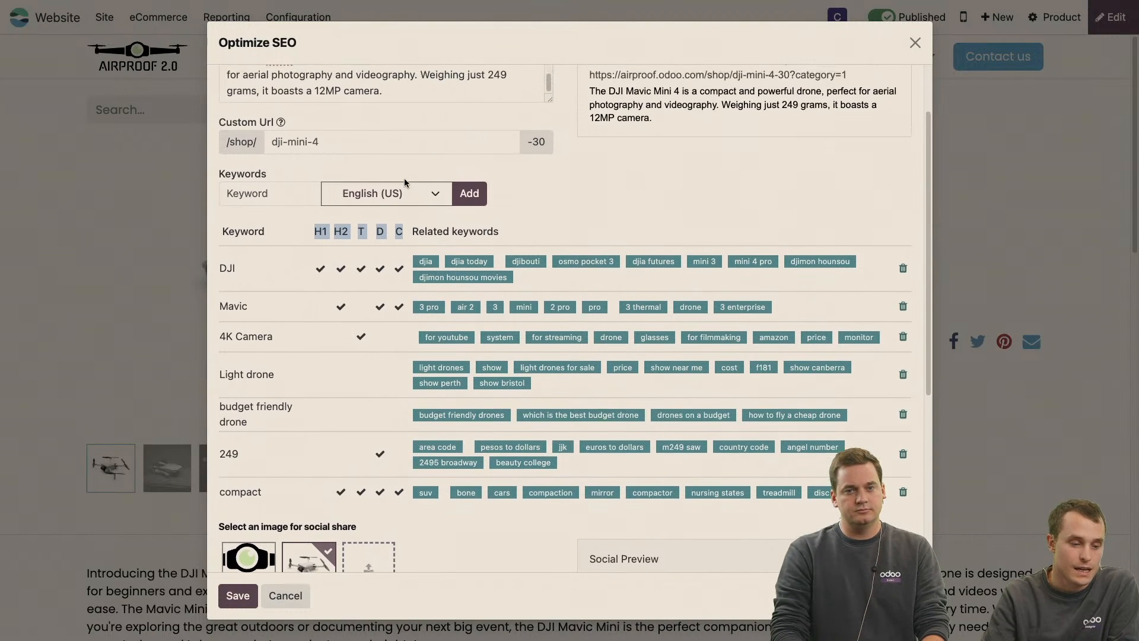
scroll(404, 178, "up", 2)
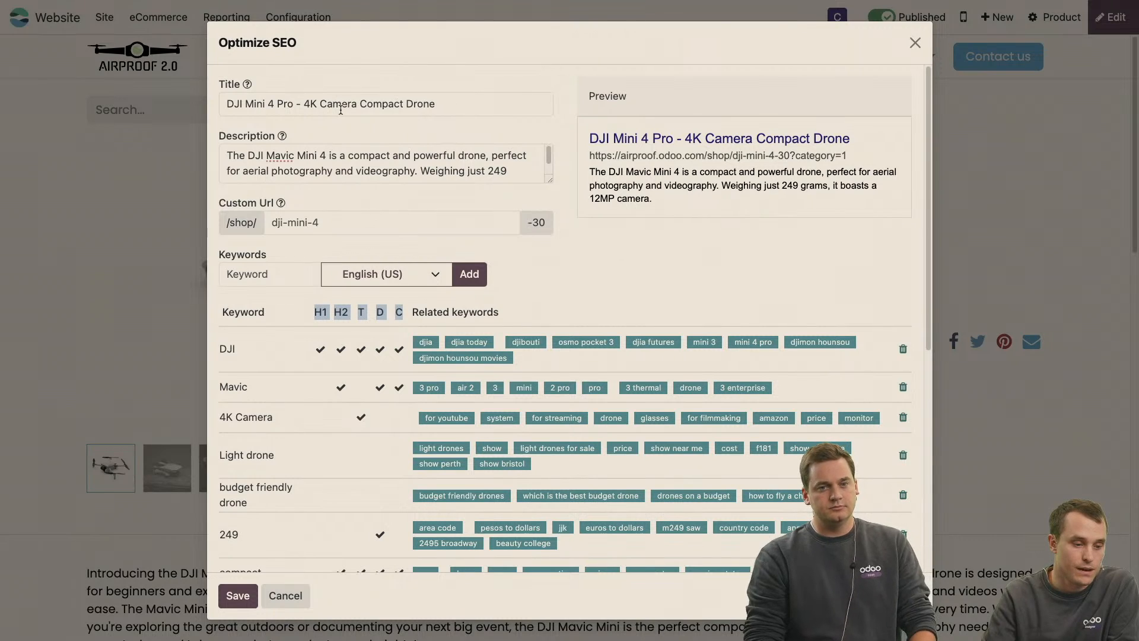
Remove "Compact" from the SEO title, check the marks of the compact keyword, and put the word back.
left_click_drag(360, 104, 403, 106)
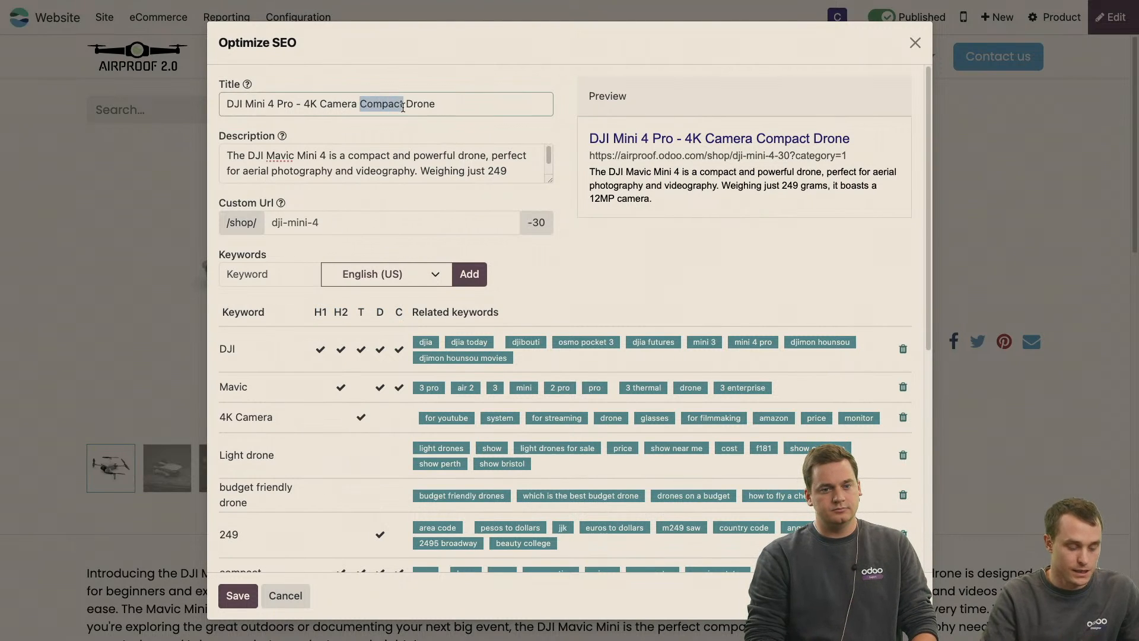
key("BackSpace")
scroll(405, 334, "down", 5)
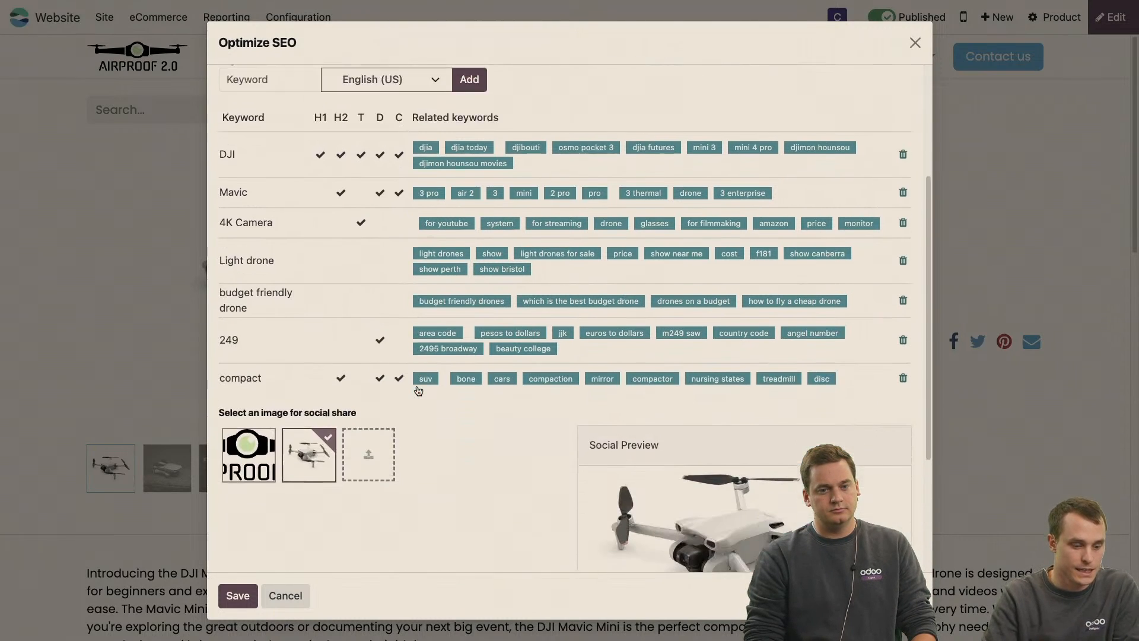
scroll(339, 256, "up", 2)
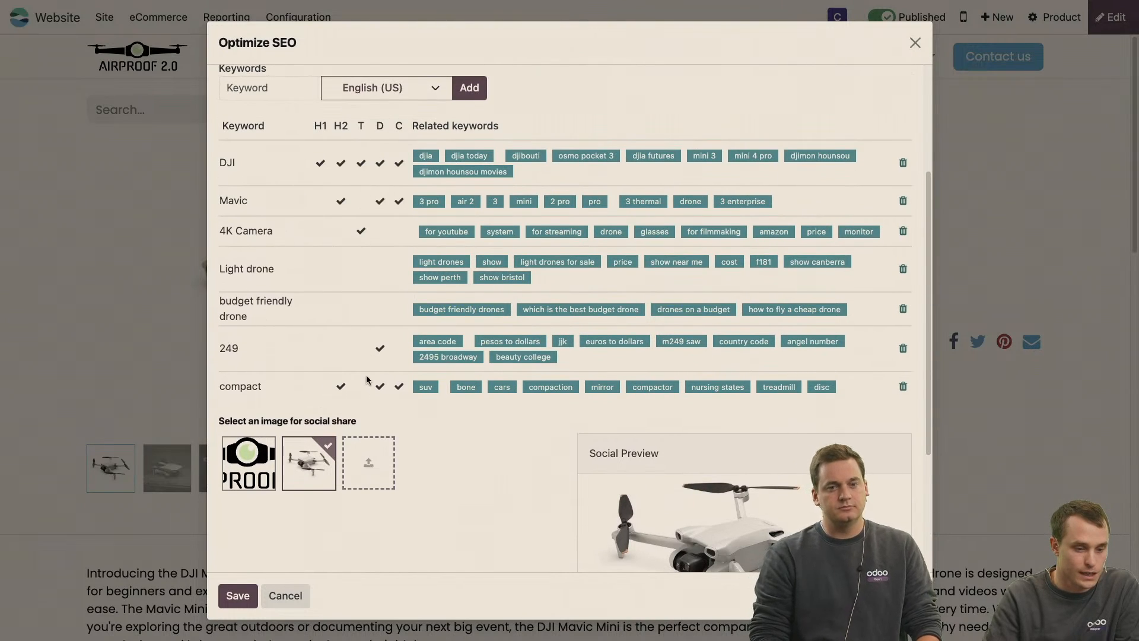
scroll(368, 380, "up", 3)
type("Compact Drone")
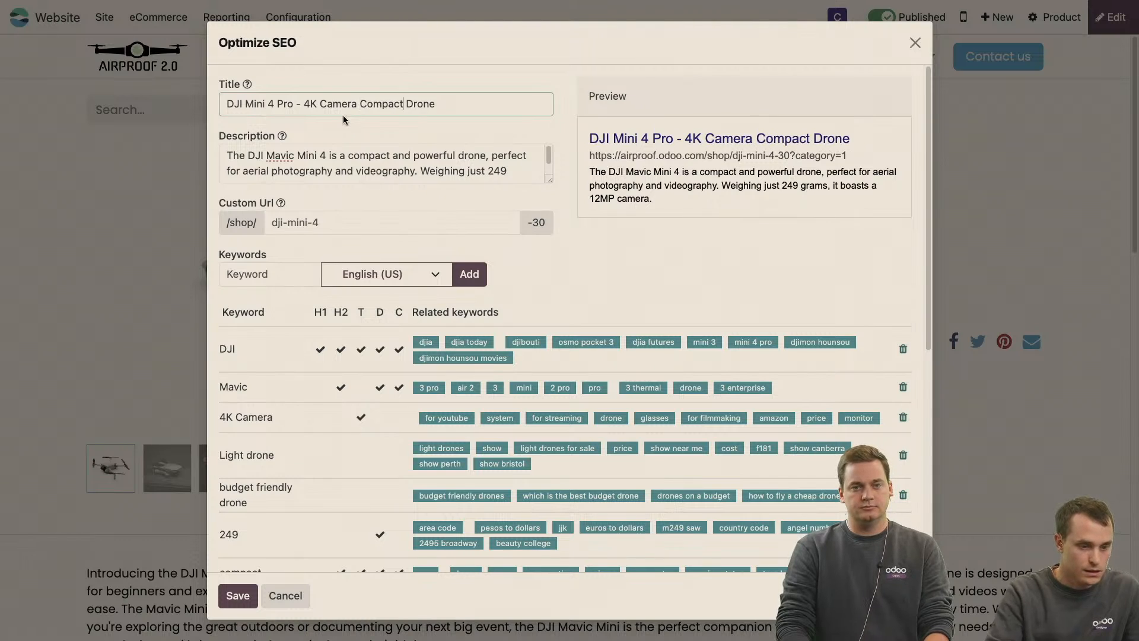
Review the keyword table and the social share preview, and save the product's SEO settings.
scroll(343, 115, "down", 4)
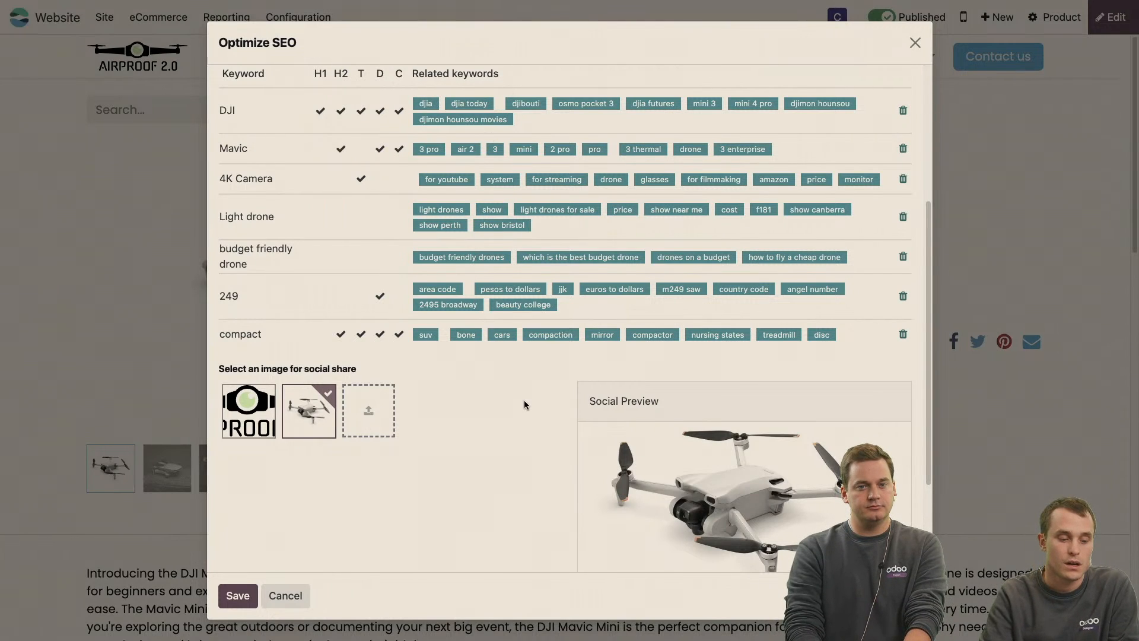
scroll(524, 404, "up", 3)
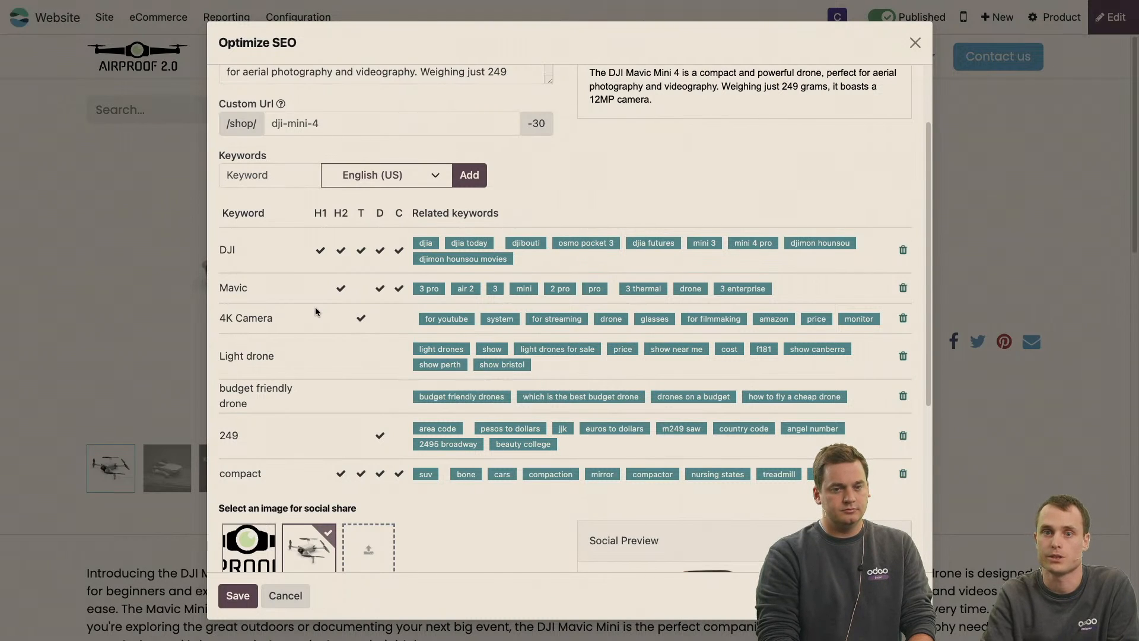
scroll(315, 307, "down", 3)
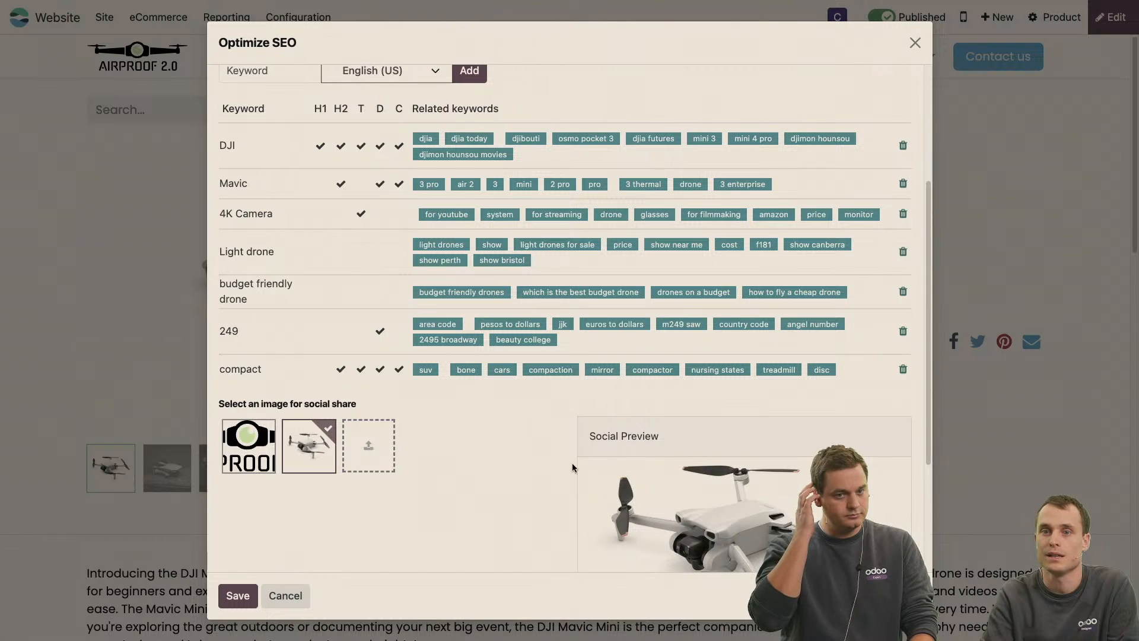
scroll(550, 499, "down", 5)
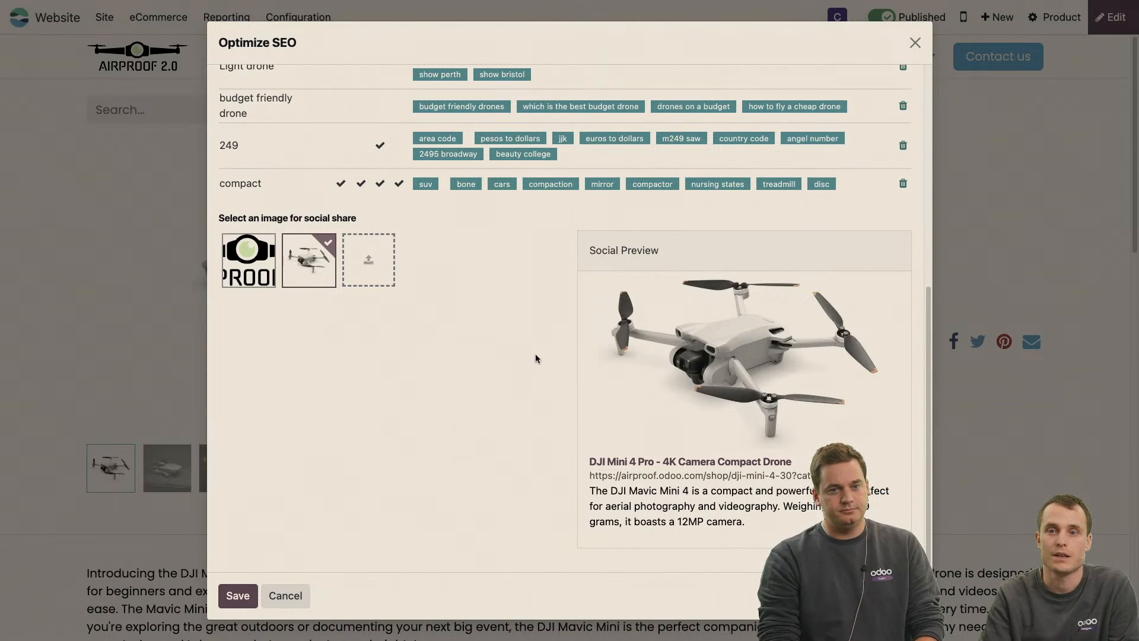
left_click(238, 596)
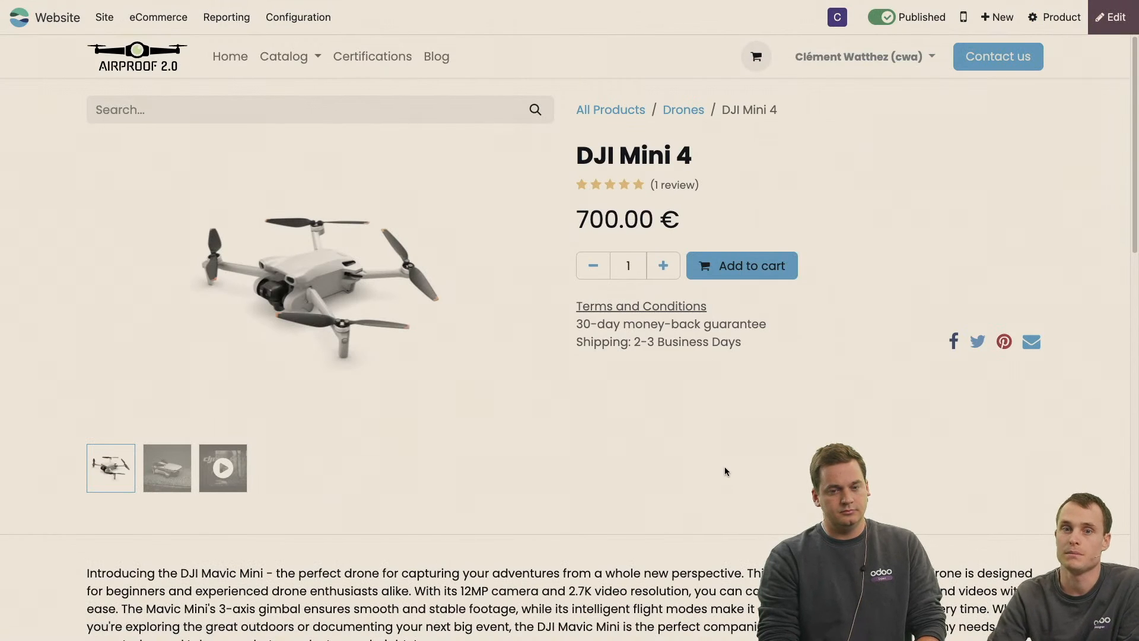
Put the DJI Mini 4 product page in edit mode at the "Compact drone" section.
scroll(724, 466, "down", 6)
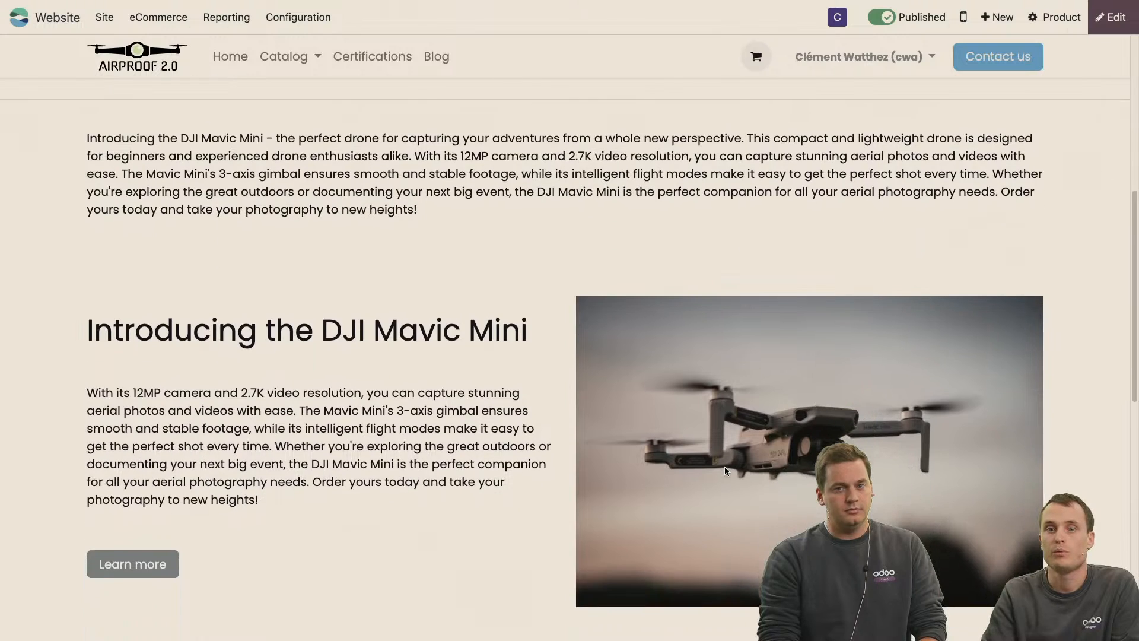
scroll(724, 466, "down", 1)
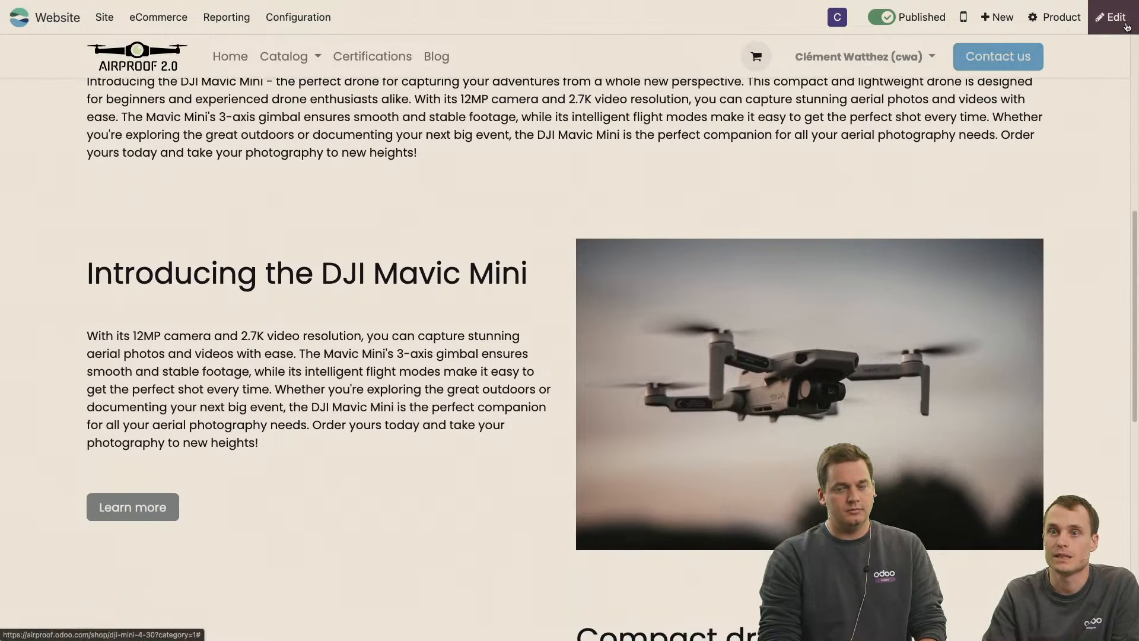
scroll(1001, 229, "down", 8)
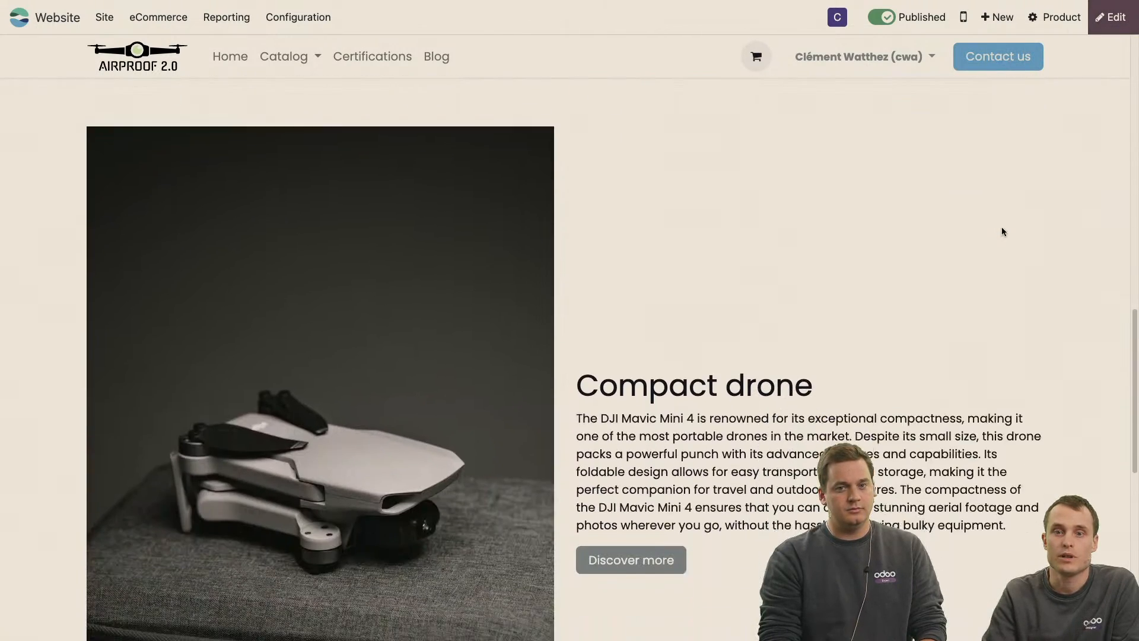
scroll(1002, 232, "down", 1)
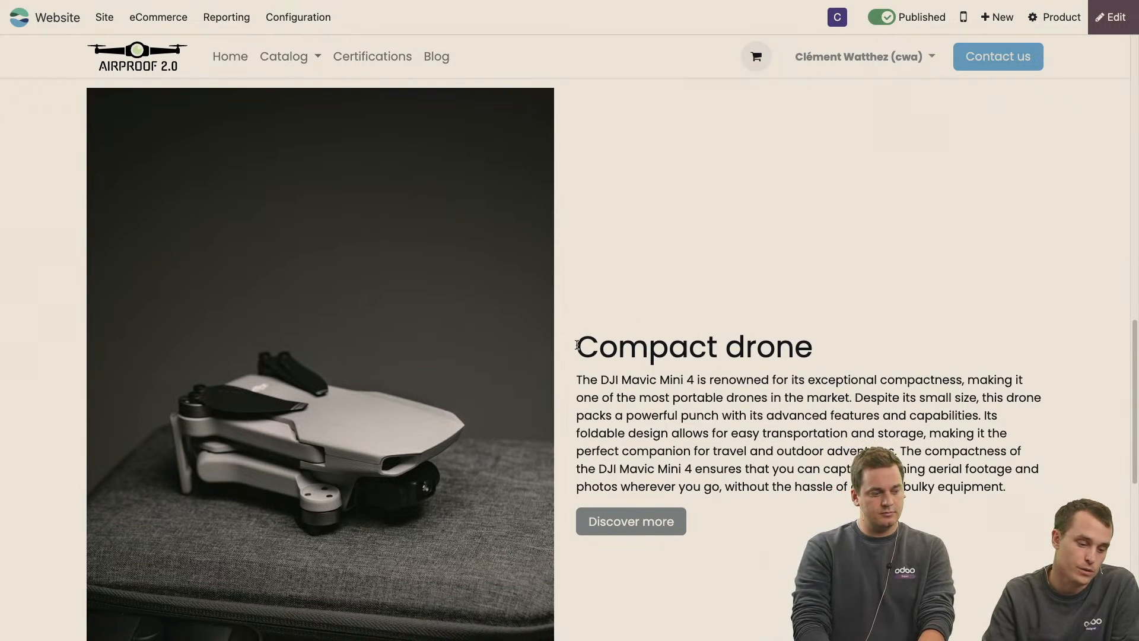
left_click_drag(576, 345, 861, 336)
left_click(1114, 24)
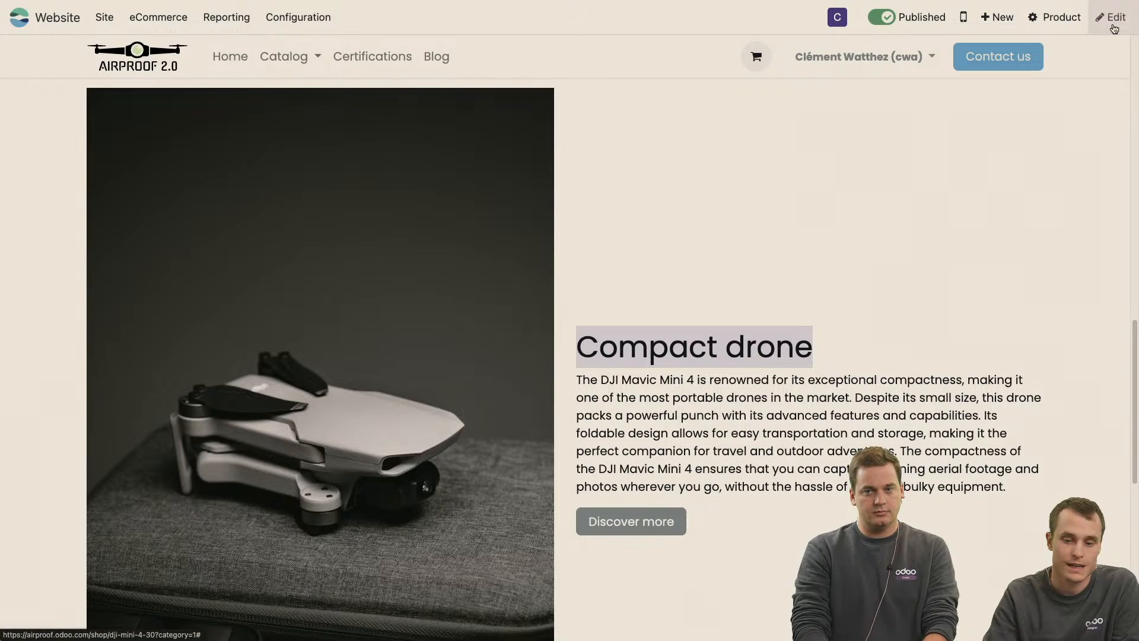
Set the alt description of the image beside the "Compact drone" text to "Compact drone dji mini" and save the page.
left_click(257, 273)
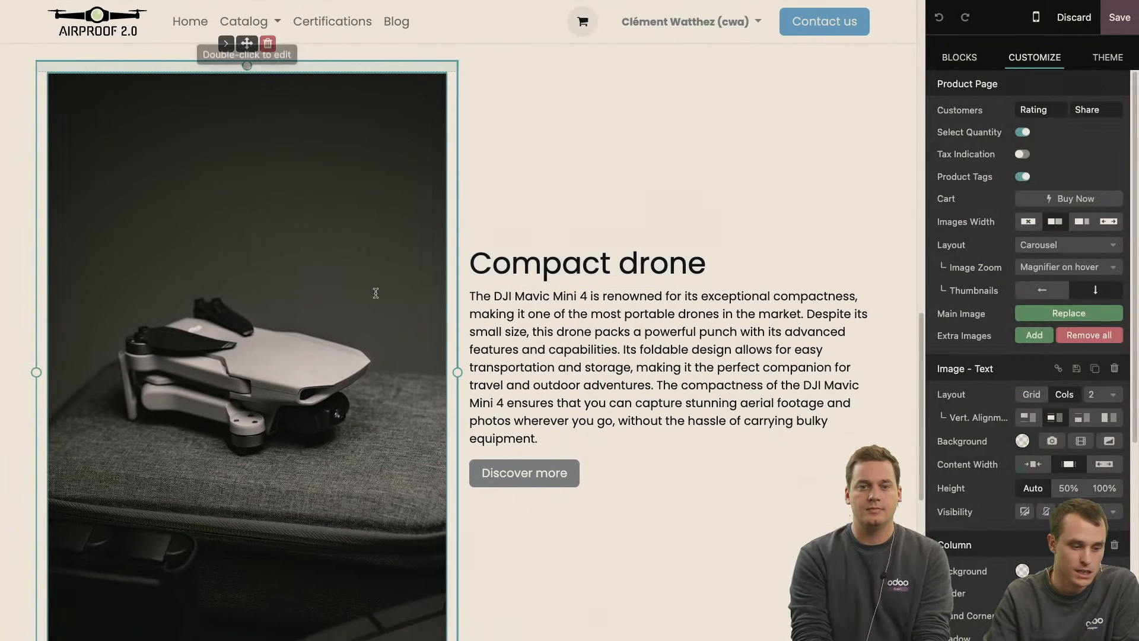
scroll(990, 620, "down", 5)
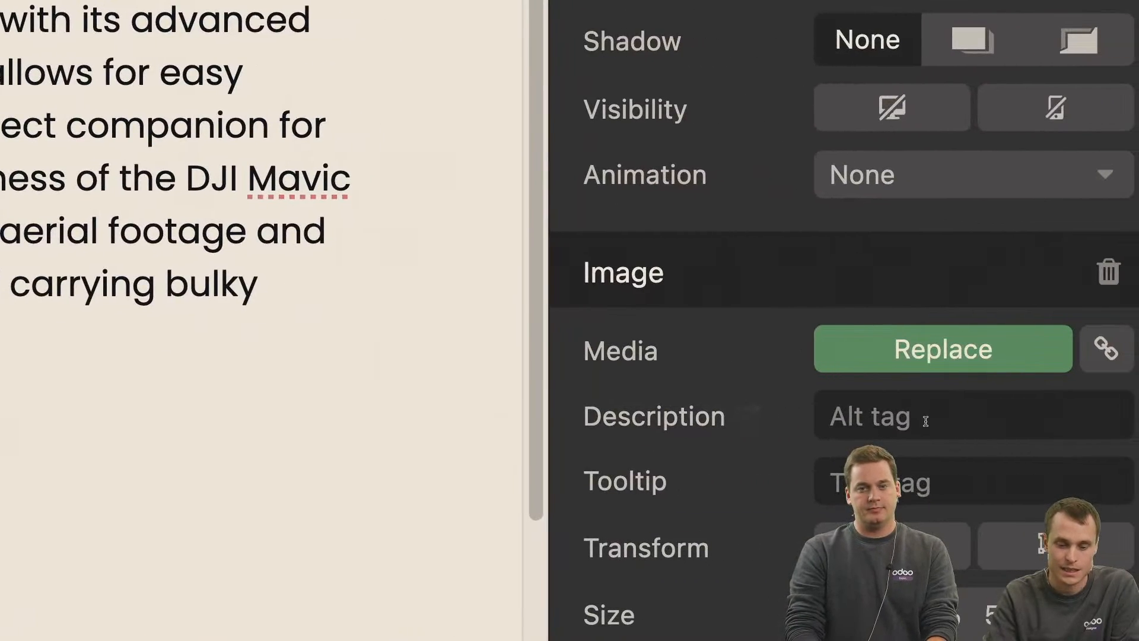
left_click(1052, 466)
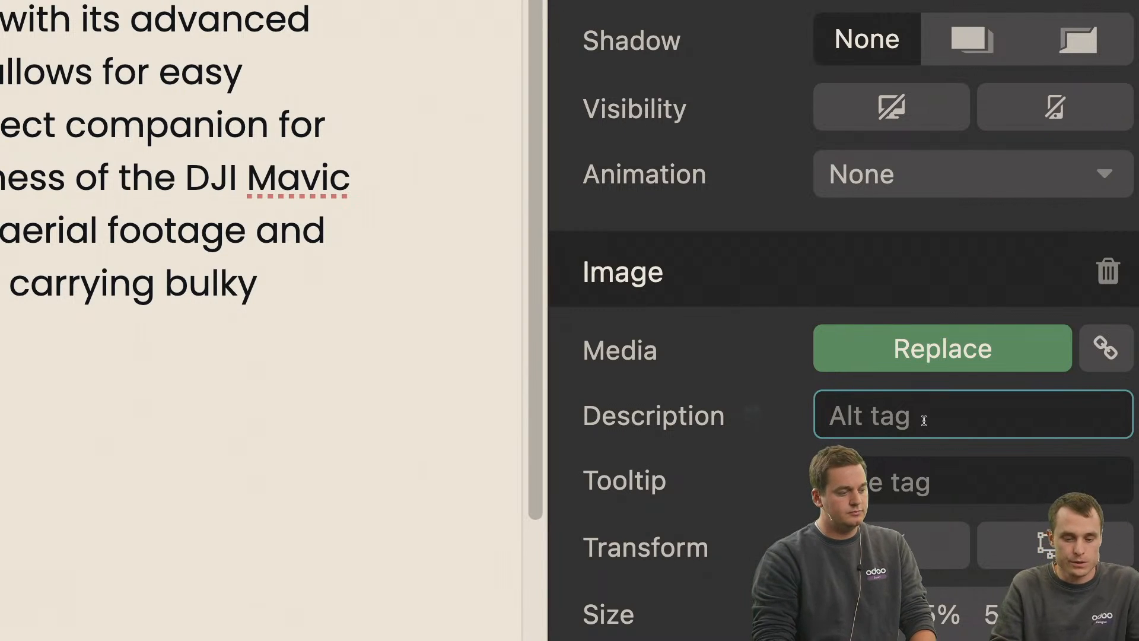
type("Compact drone ")
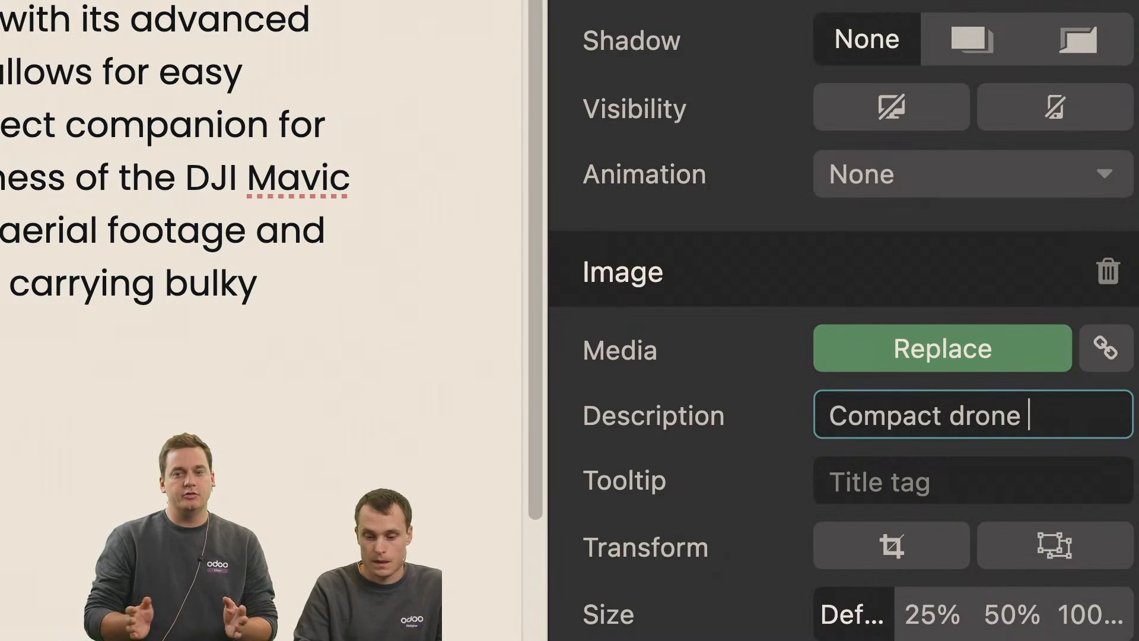
type("dji mon")
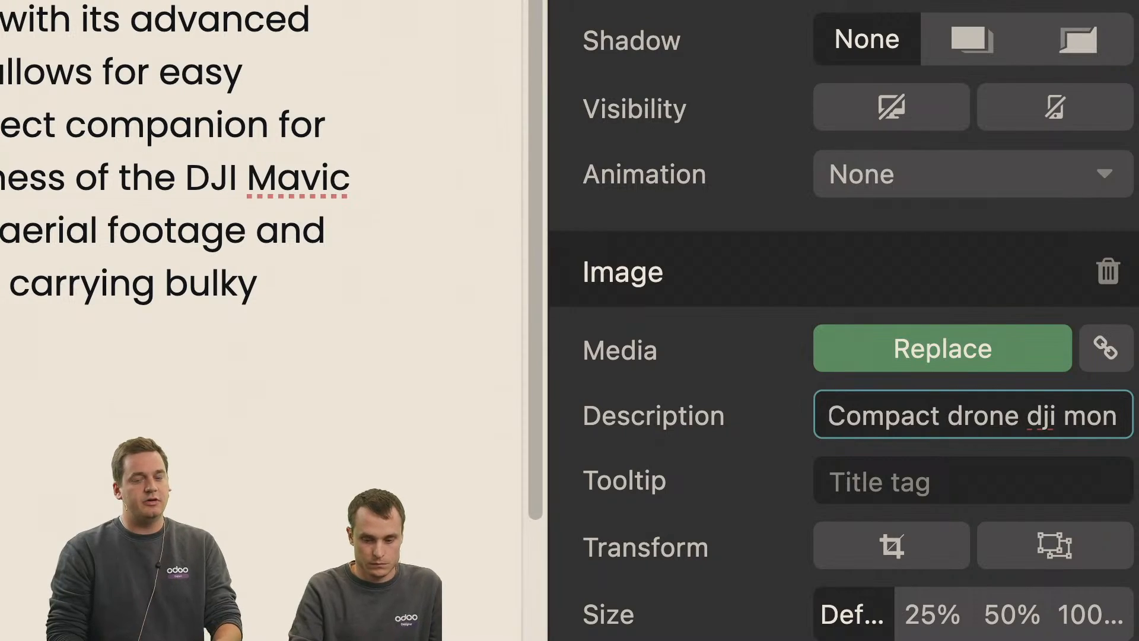
key("BackSpace")
key("BackSpace")
type("ini")
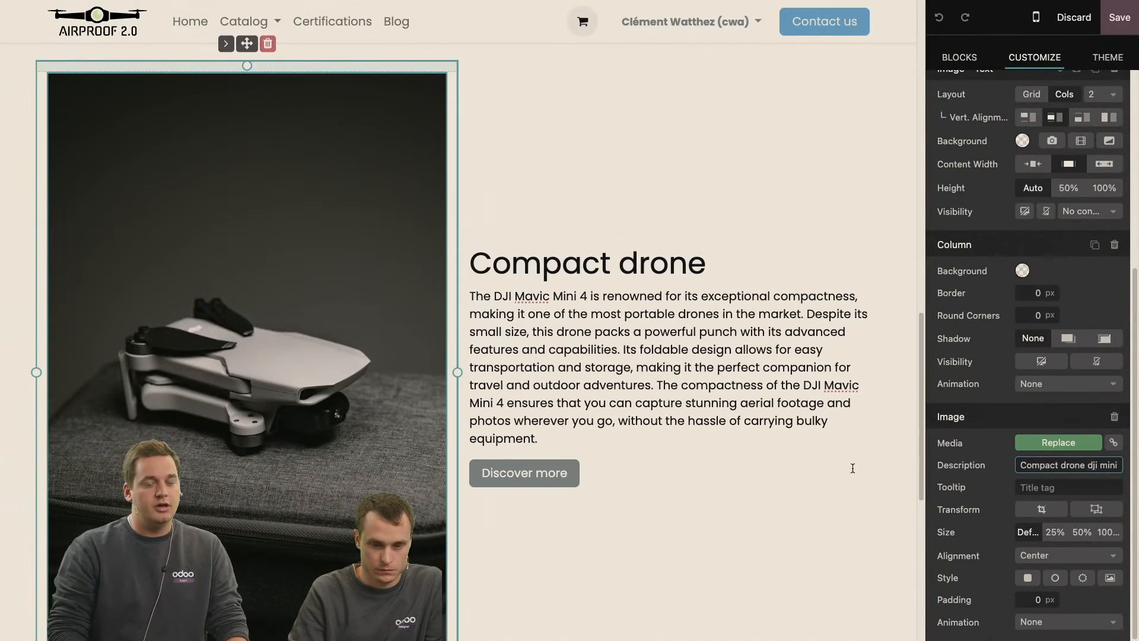
left_click(988, 481)
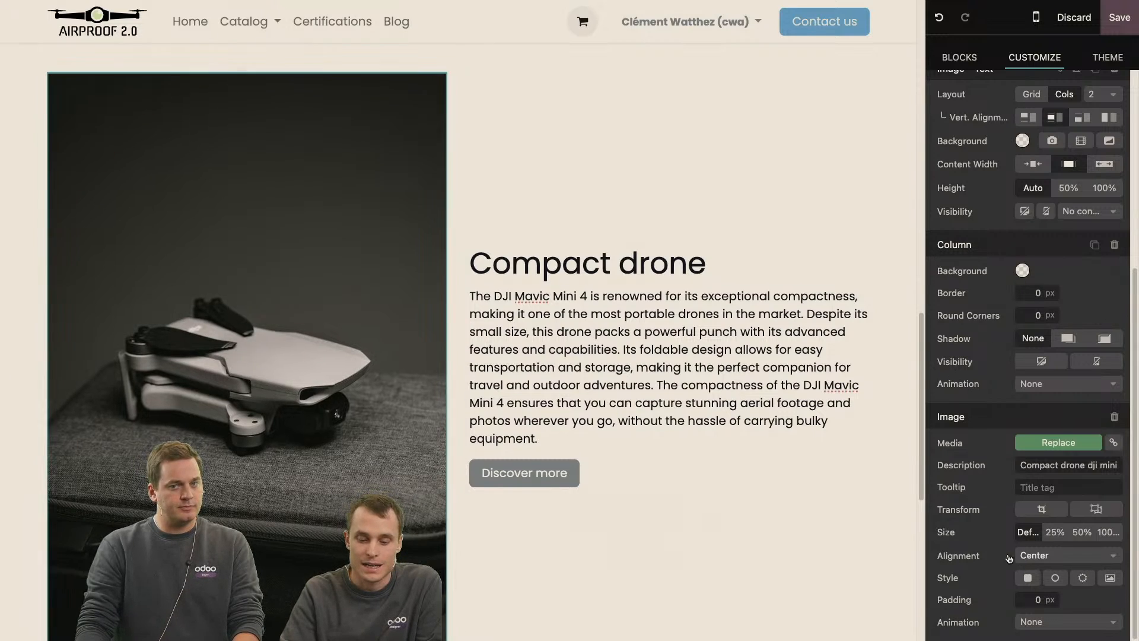
mouse_move(971, 462)
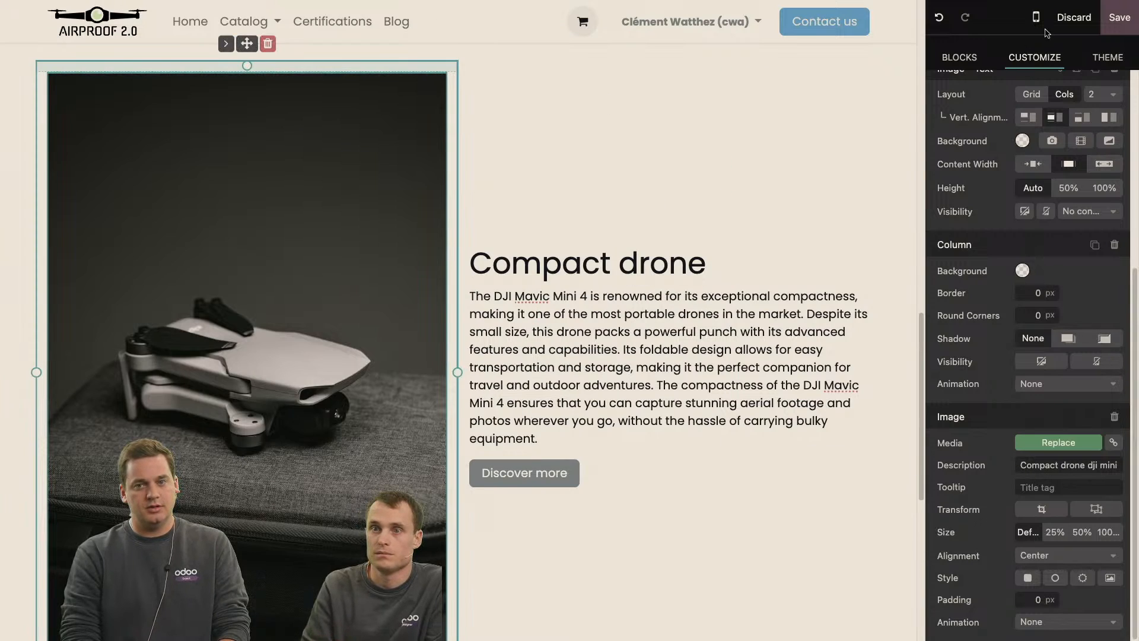
left_click(1117, 35)
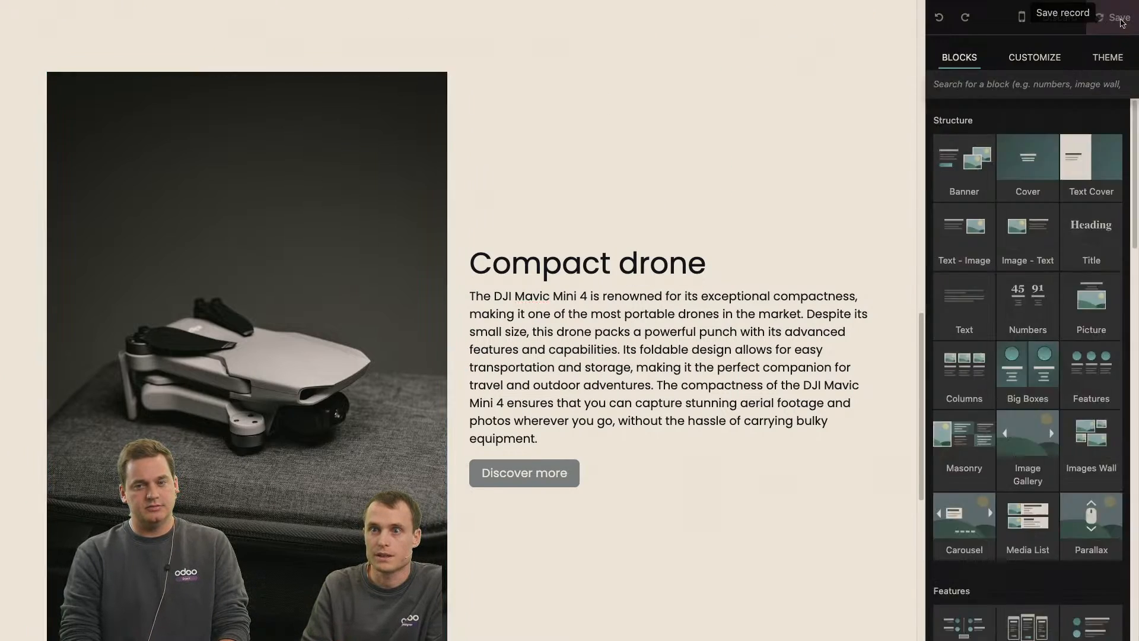
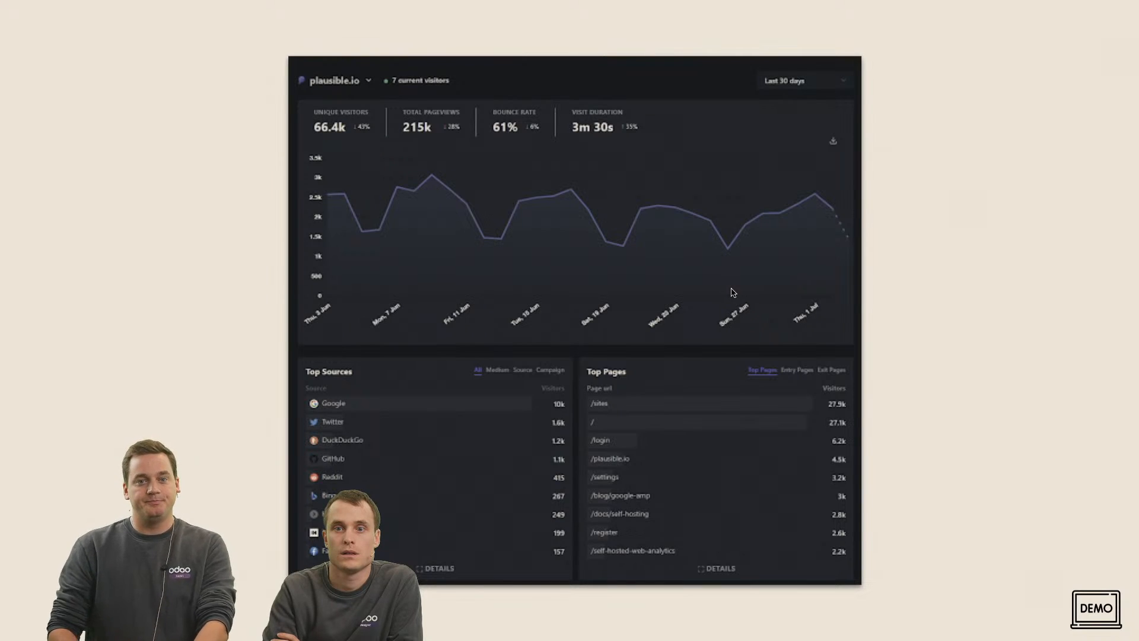
key("Right")
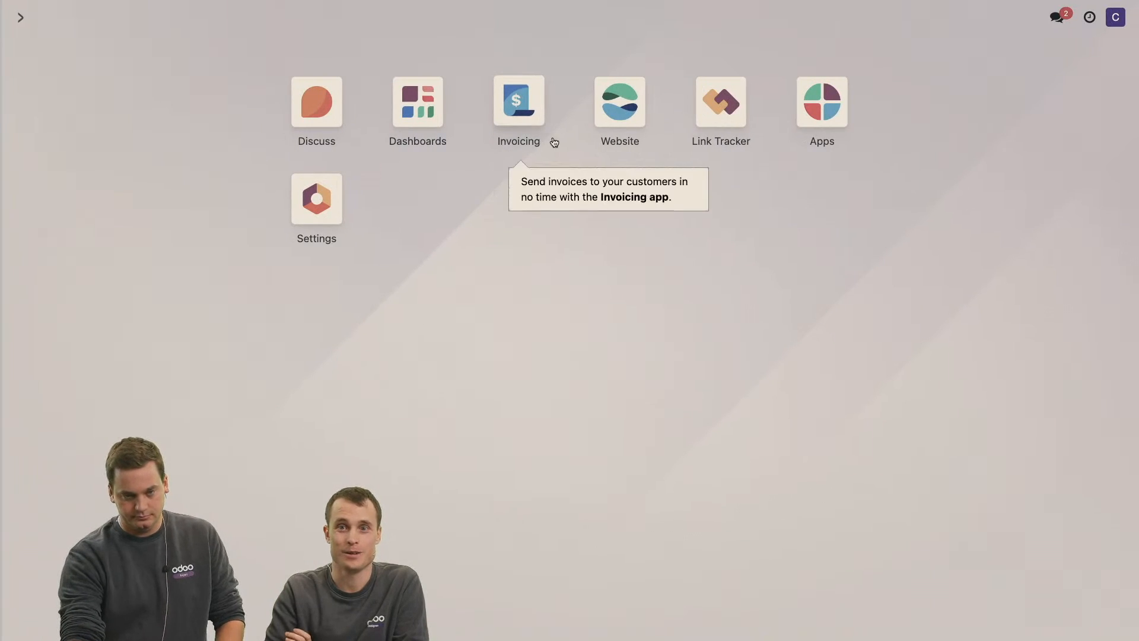
Open the drone shop website's Analytics report.
left_click(611, 122)
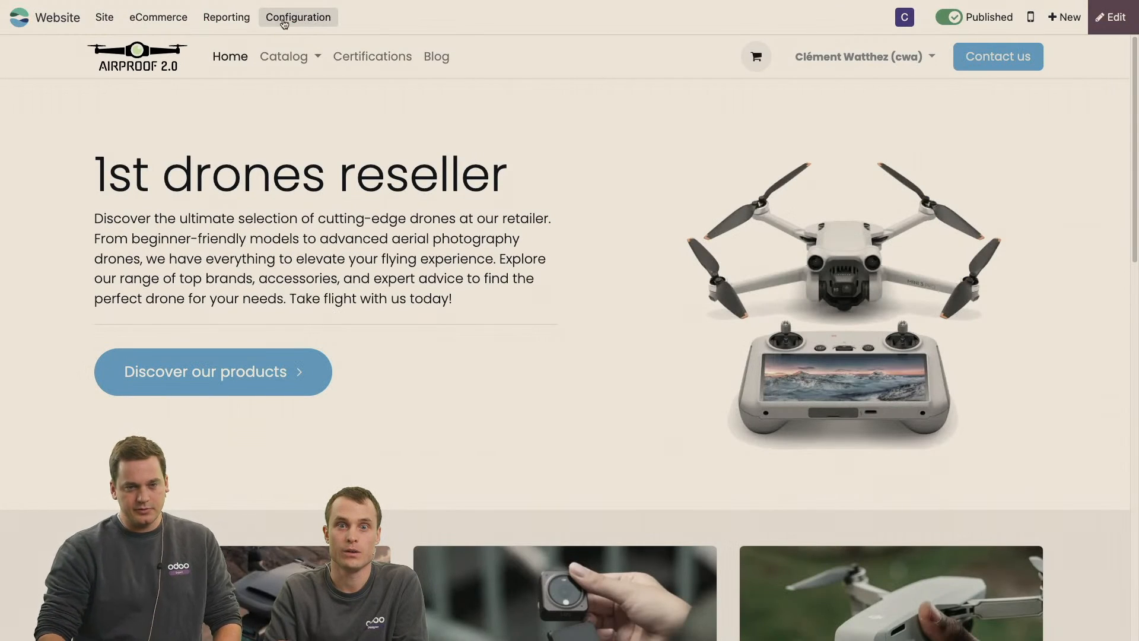
left_click(237, 19)
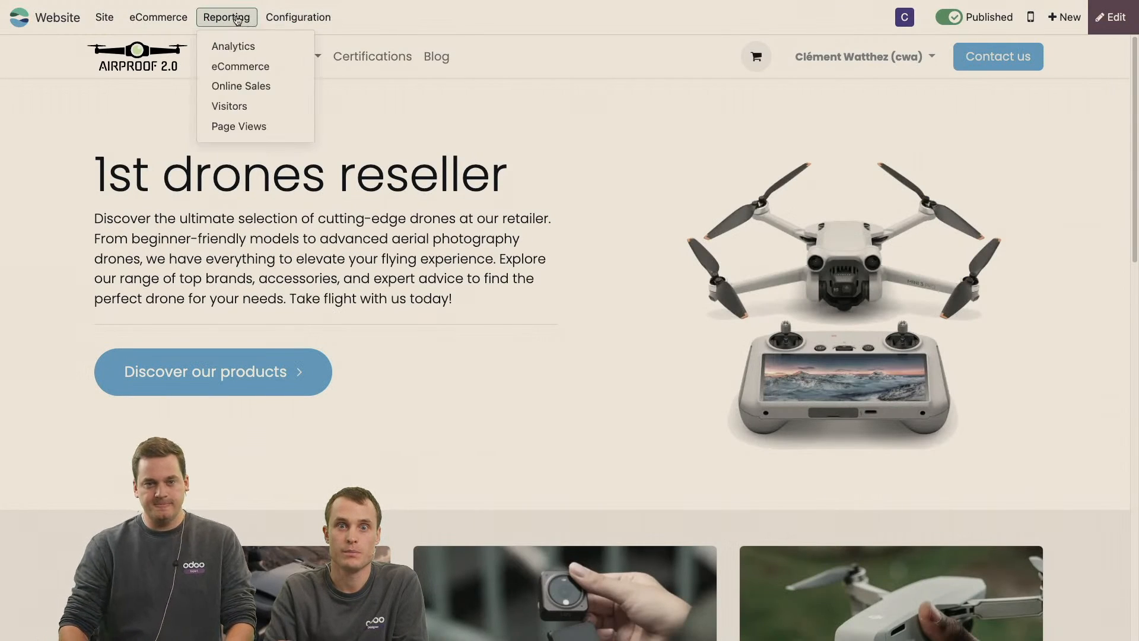
left_click(267, 50)
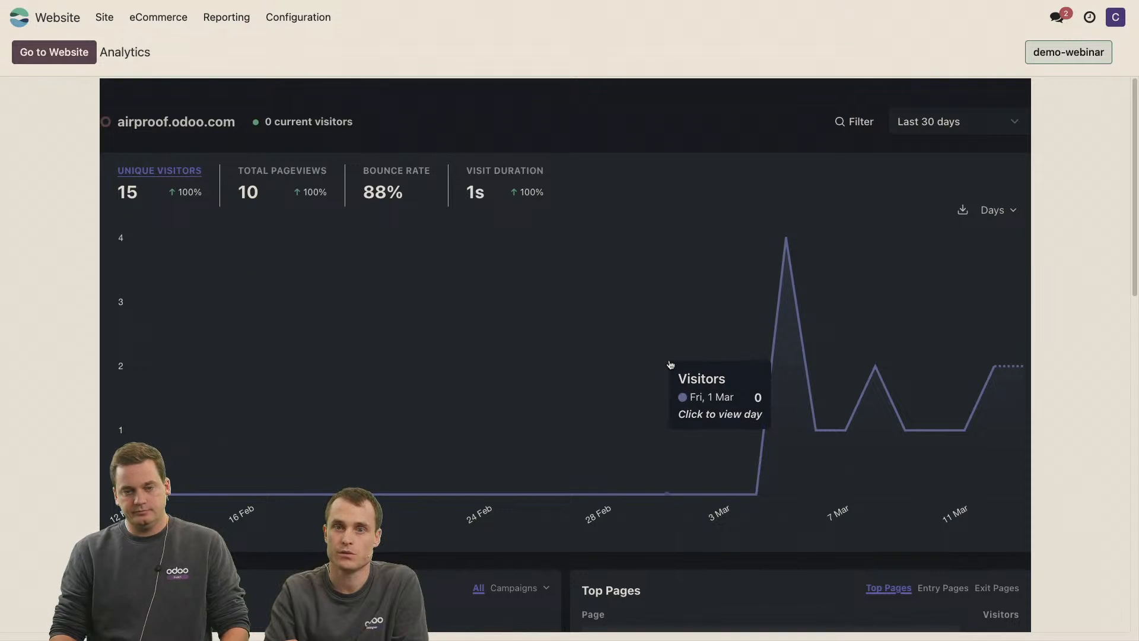
Examine the visitor graph, top sources, top pages, locations and devices in the Analytics report.
scroll(671, 364, "down", 1)
scroll(671, 364, "down", 1)
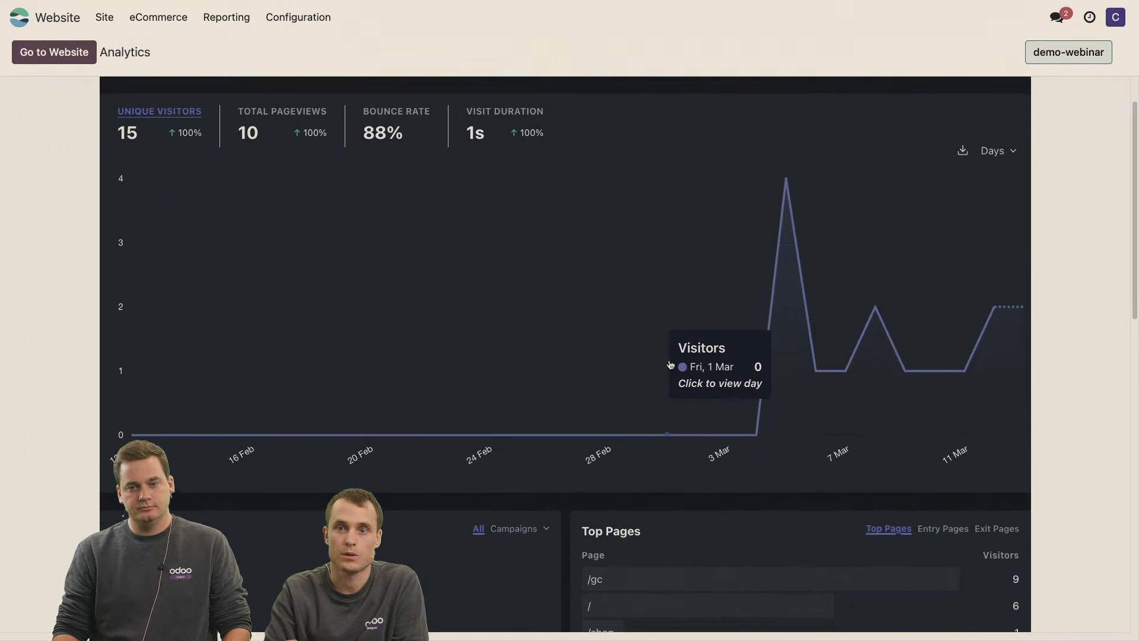
scroll(629, 368, "down", 2)
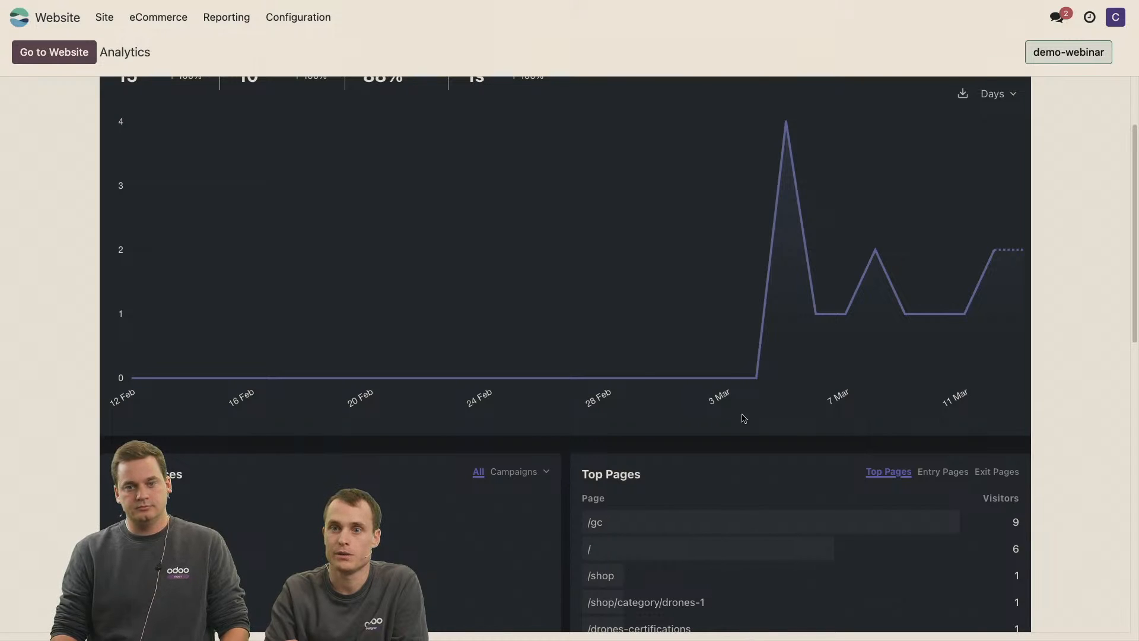
scroll(619, 469, "down", 3)
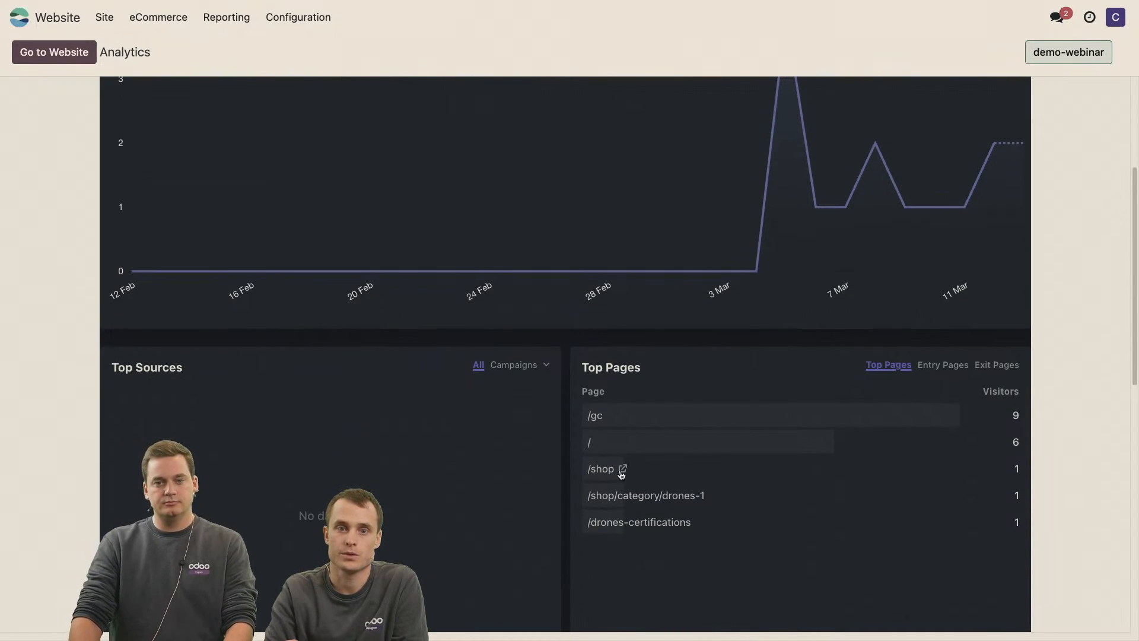
scroll(496, 557, "down", 2)
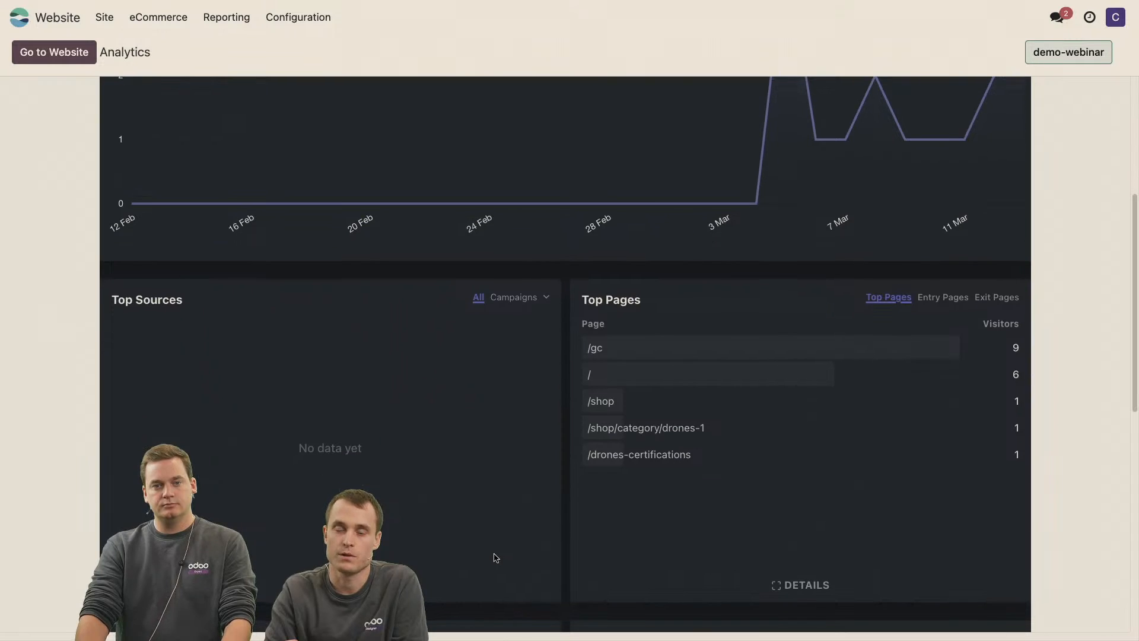
scroll(496, 557, "up", 8)
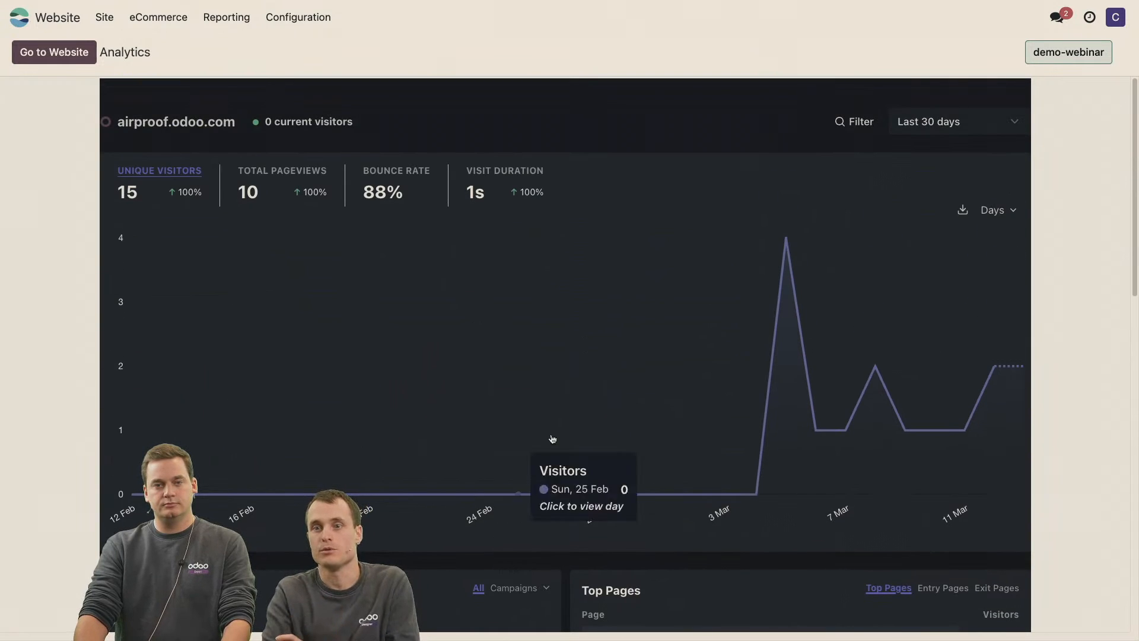
scroll(759, 336, "down", 5)
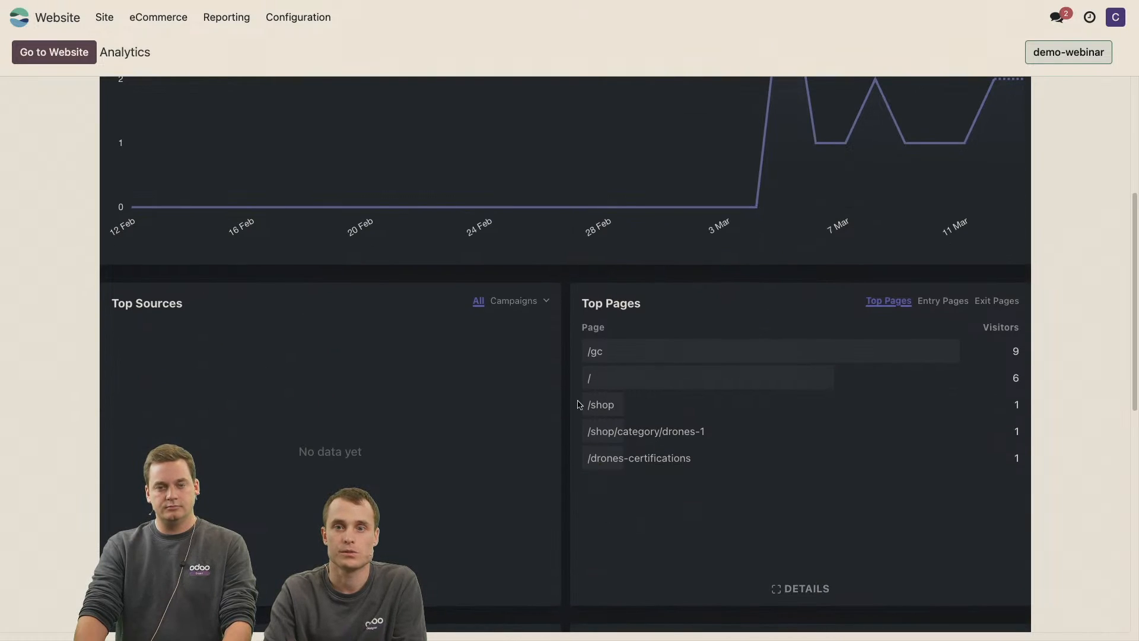
scroll(552, 516, "down", 6)
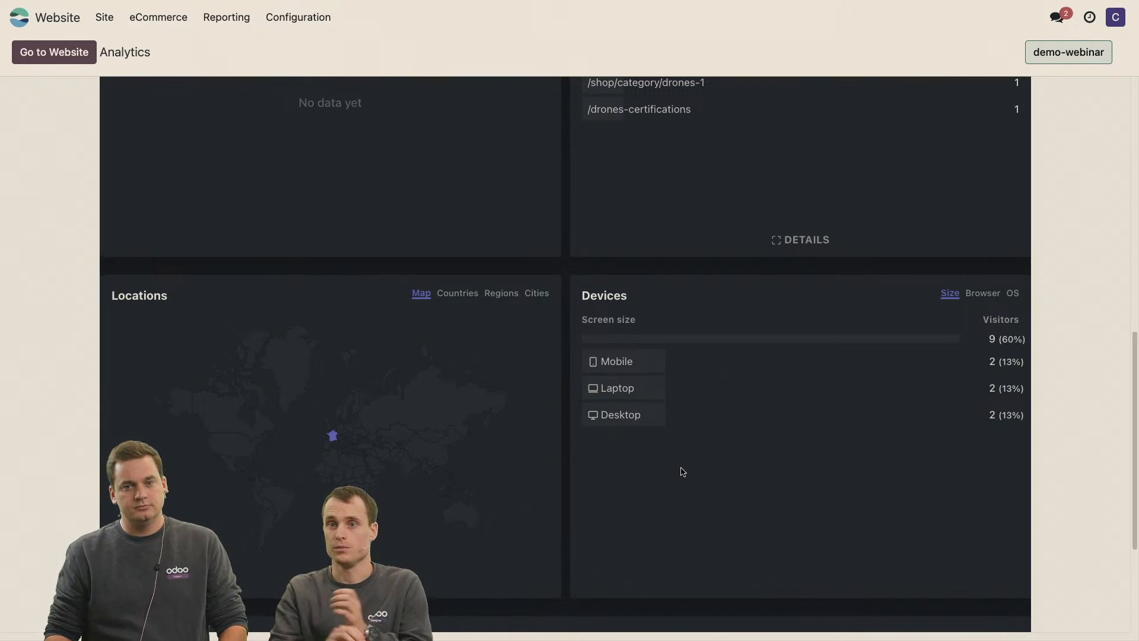
scroll(682, 471, "up", 6)
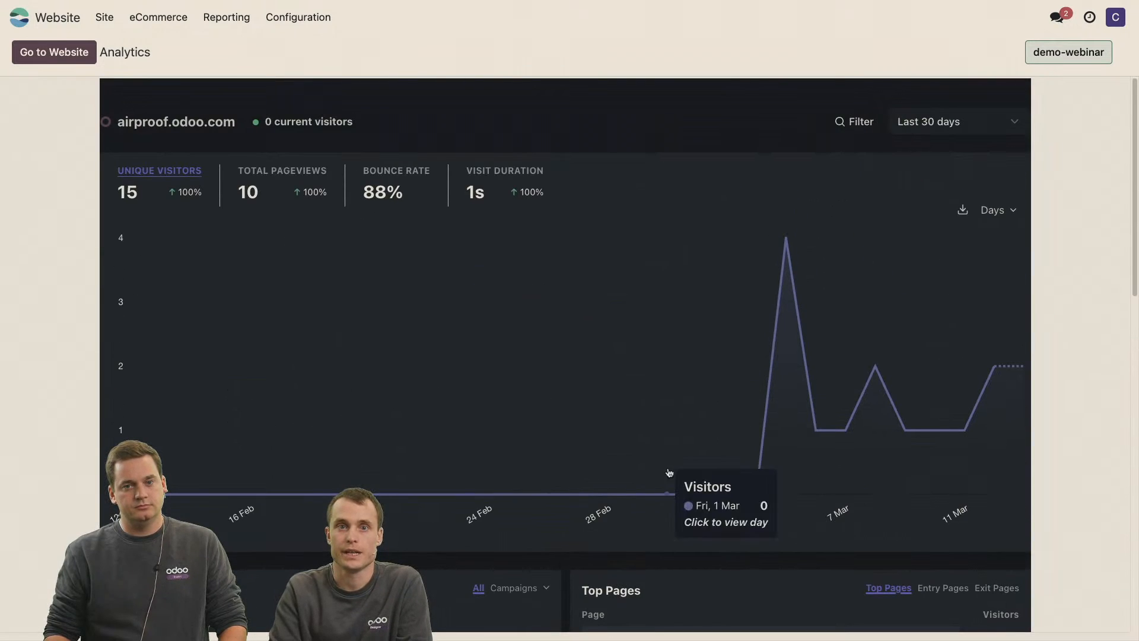
Open the website settings, search them for "ana" and bring up the SEO analytics options.
left_click(70, 27)
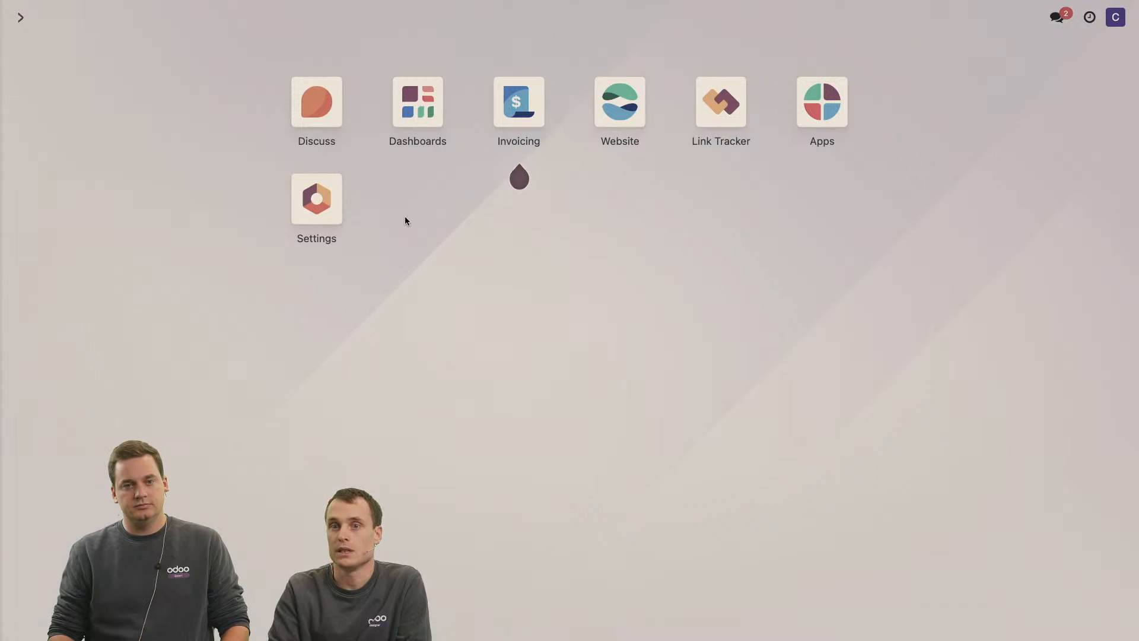
left_click(621, 120)
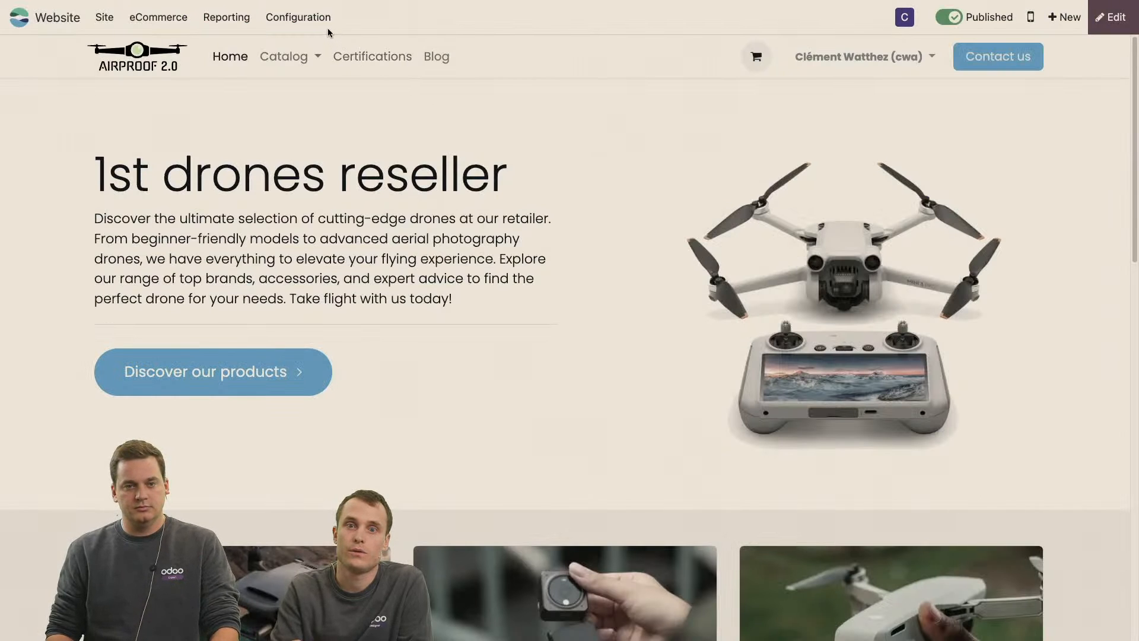
left_click(309, 22)
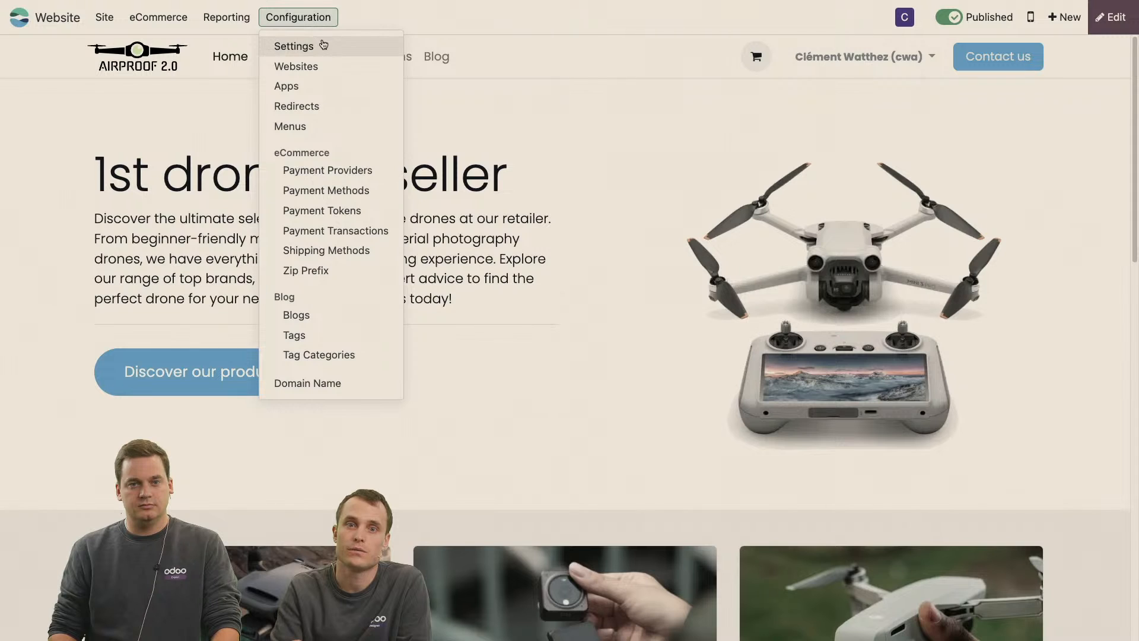
left_click(330, 47)
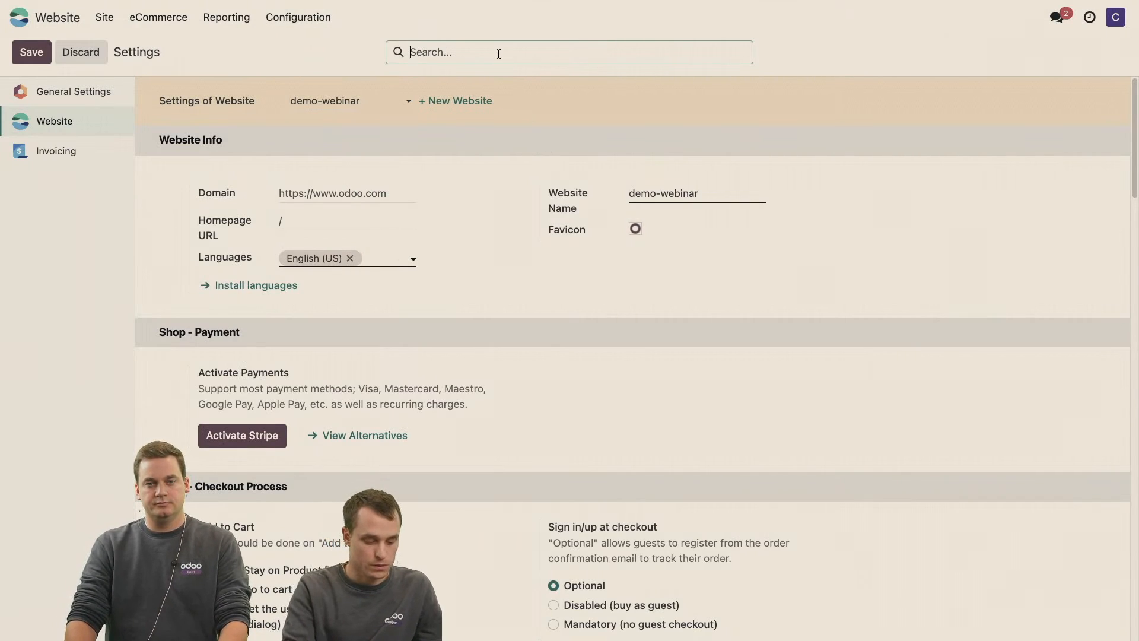
type("ana")
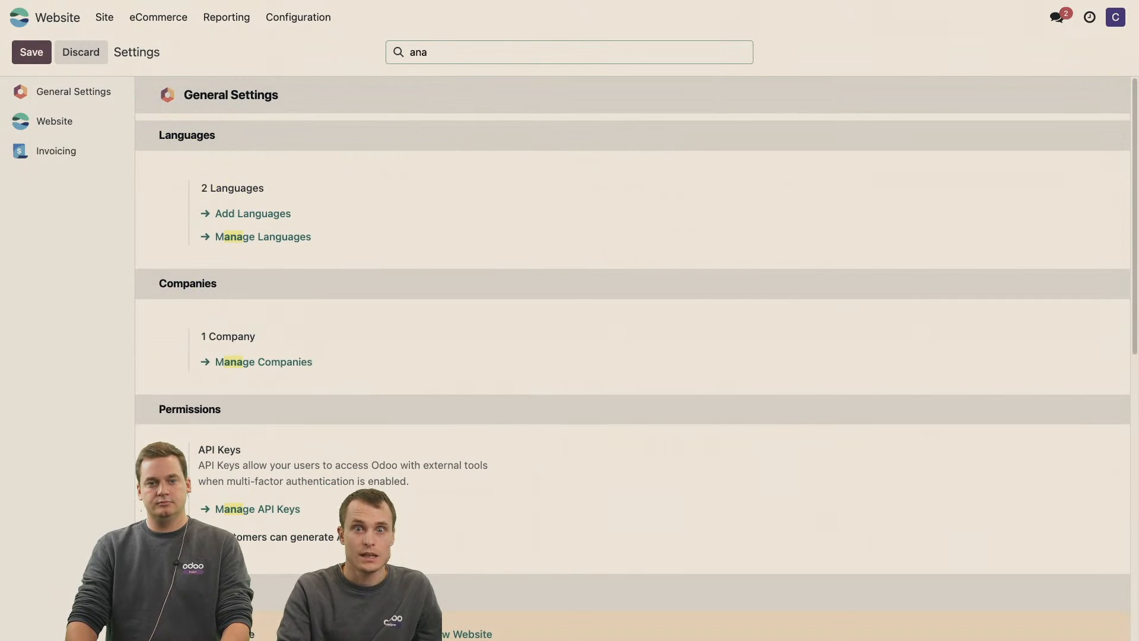
scroll(247, 363, "down", 8)
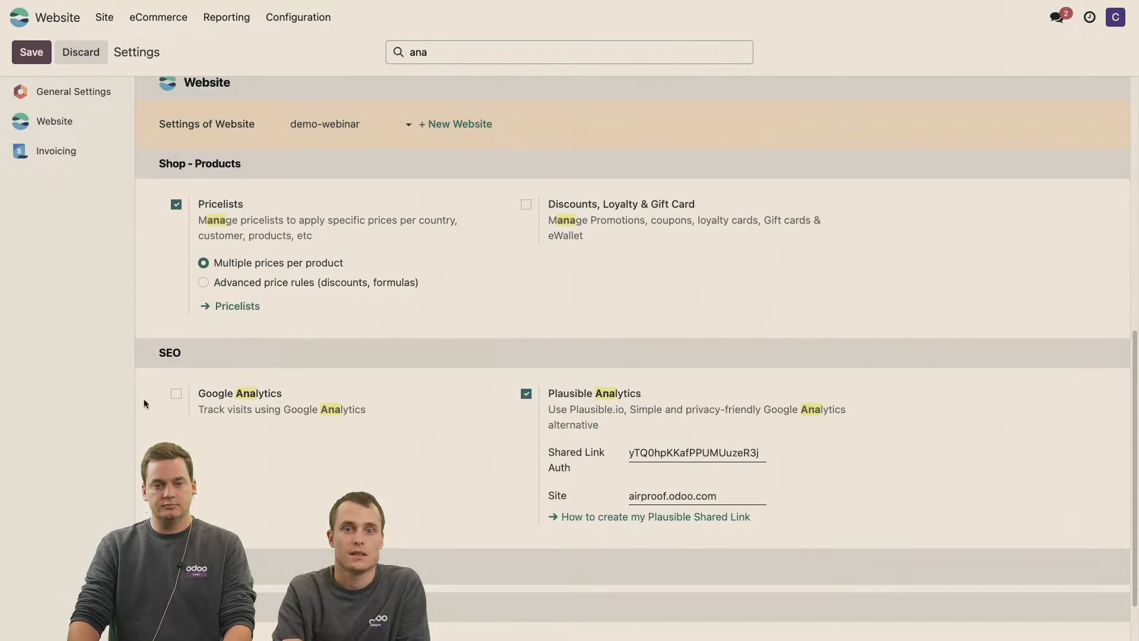
Try to enable and save Google Analytics with the Measurement ID left empty, and discard the settings changes.
left_click(177, 395)
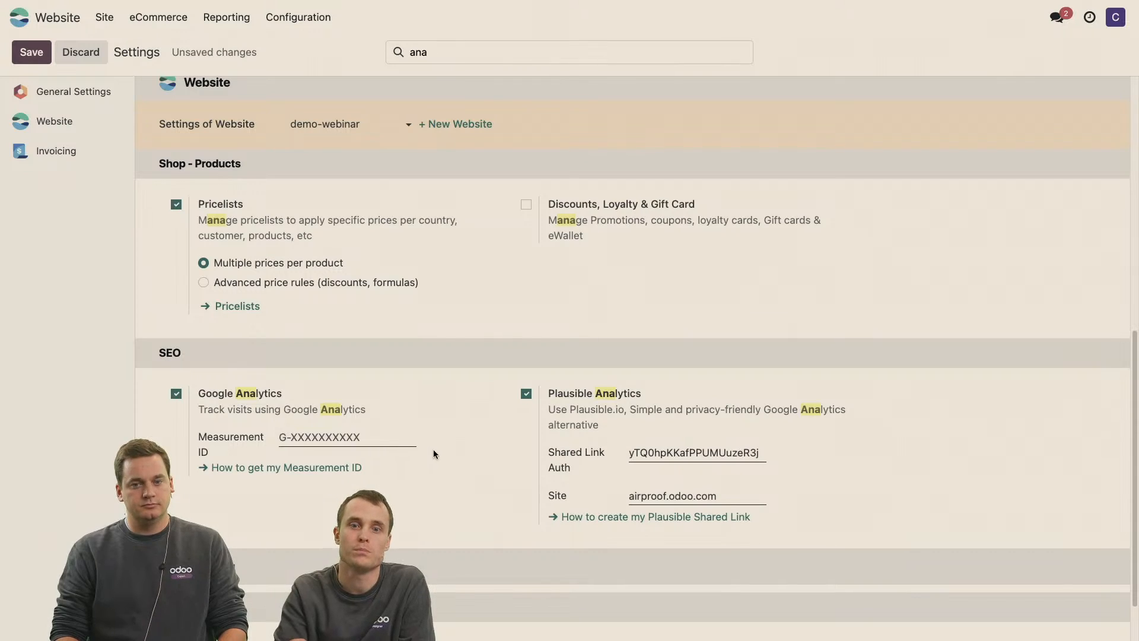
left_click(354, 436)
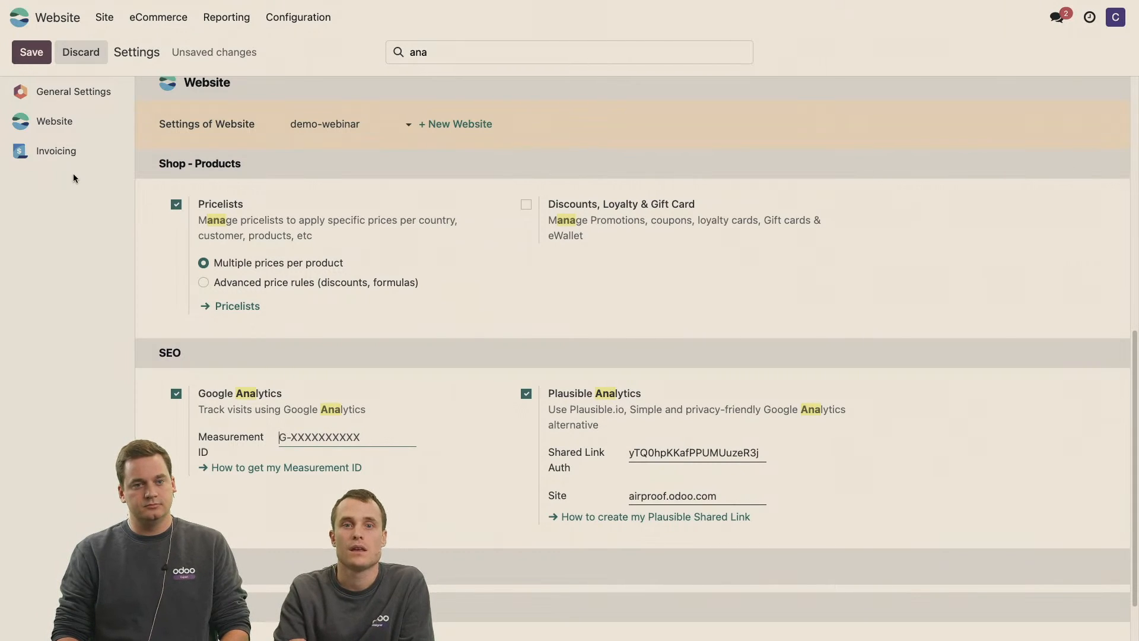
left_click(18, 23)
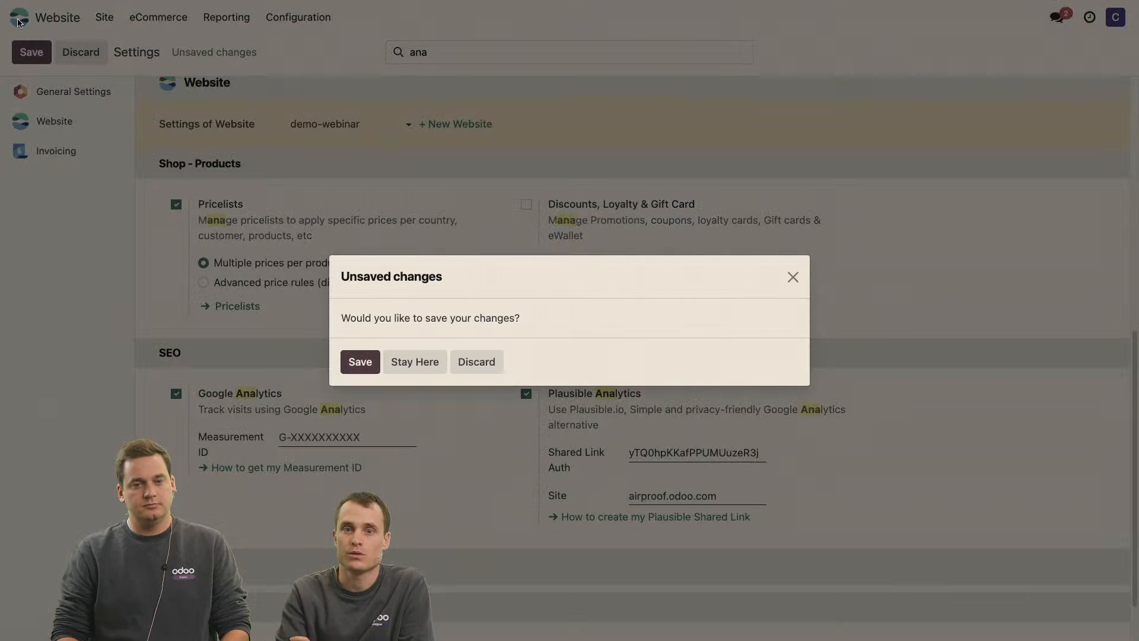
left_click(360, 363)
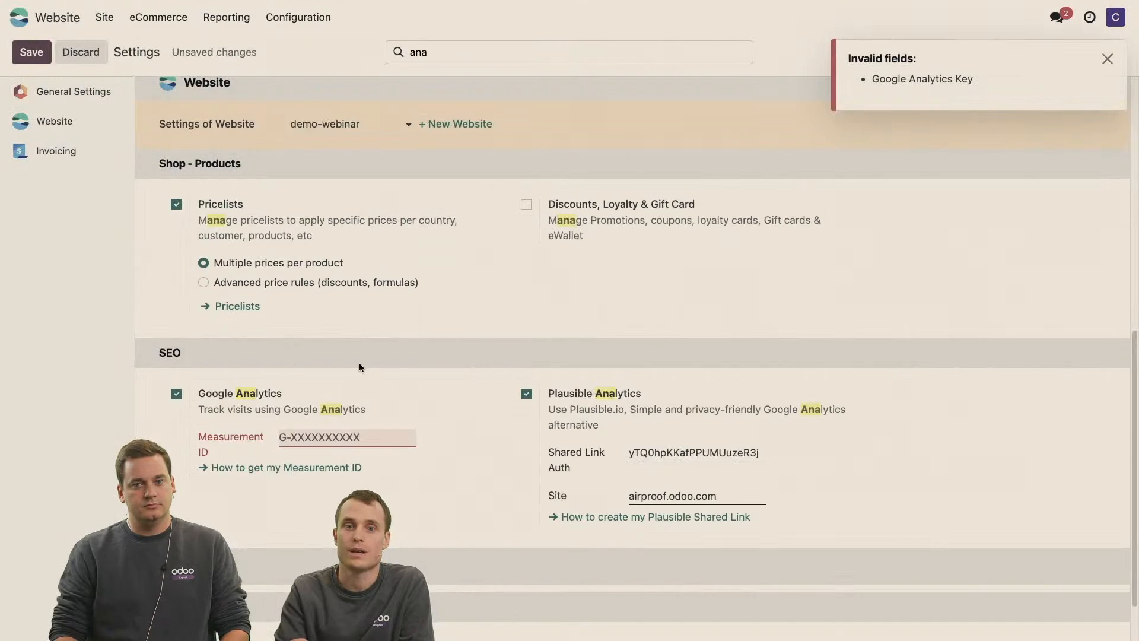
left_click(92, 54)
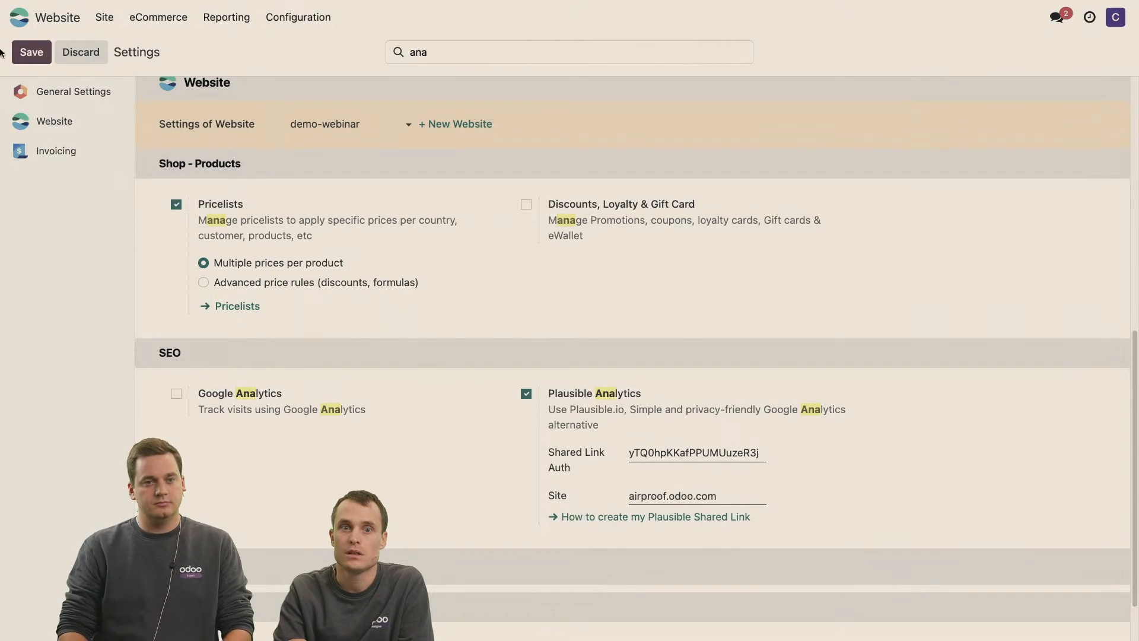
View the head and body code injection editor in the homepage's theme options, close it unchanged and save the page.
left_click(21, 18)
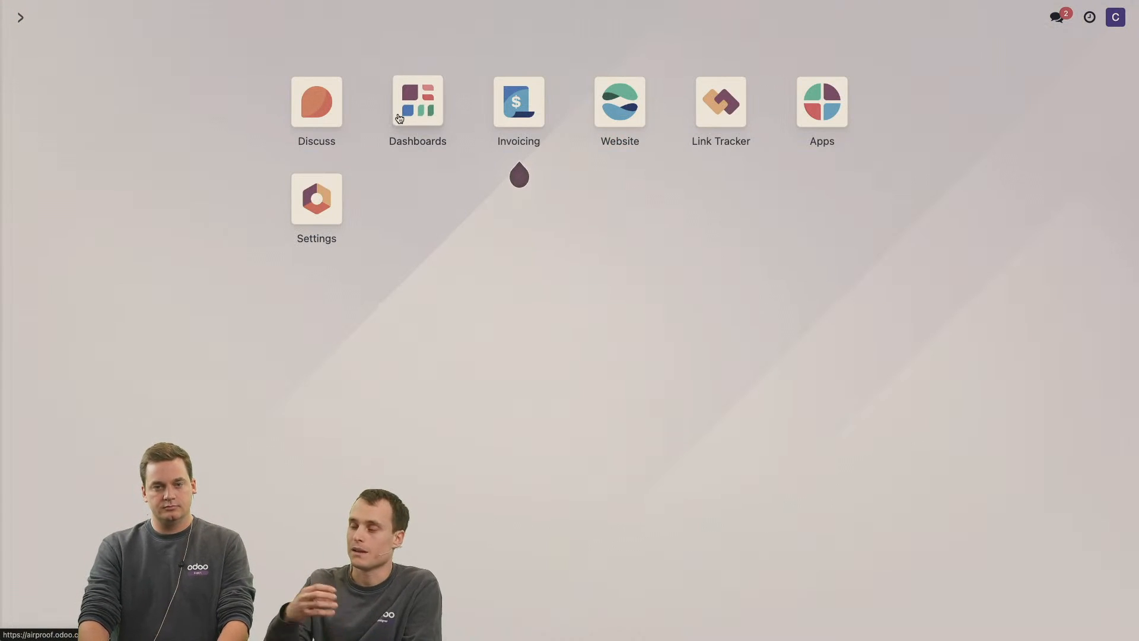
left_click(632, 112)
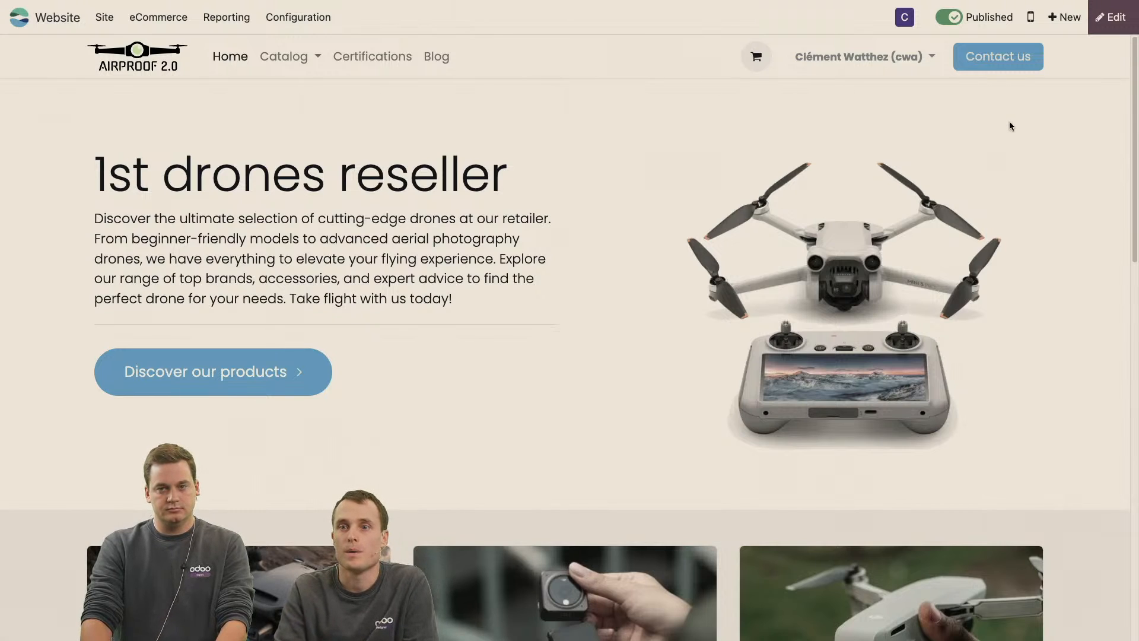
left_click(1116, 28)
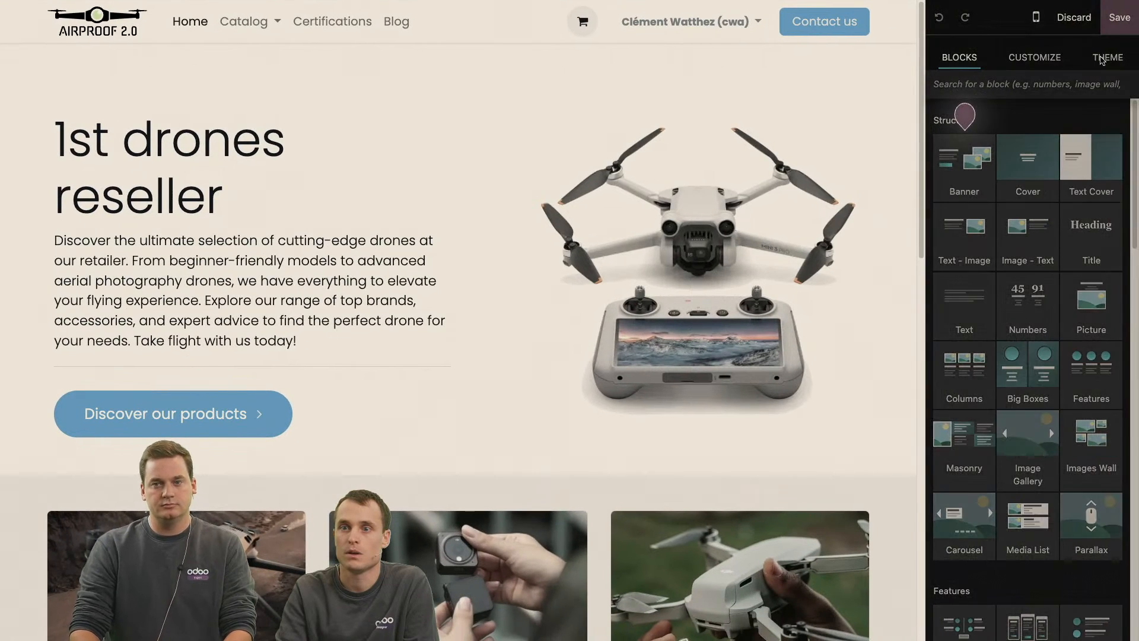
left_click(1107, 57)
scroll(1076, 300, "down", 8)
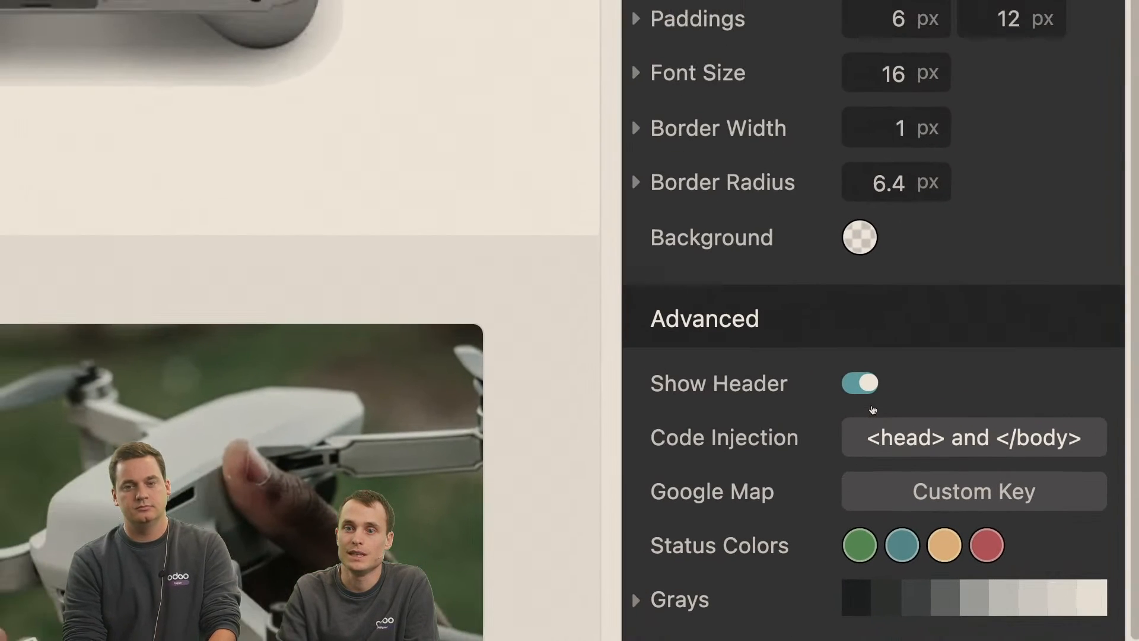
left_click(907, 437)
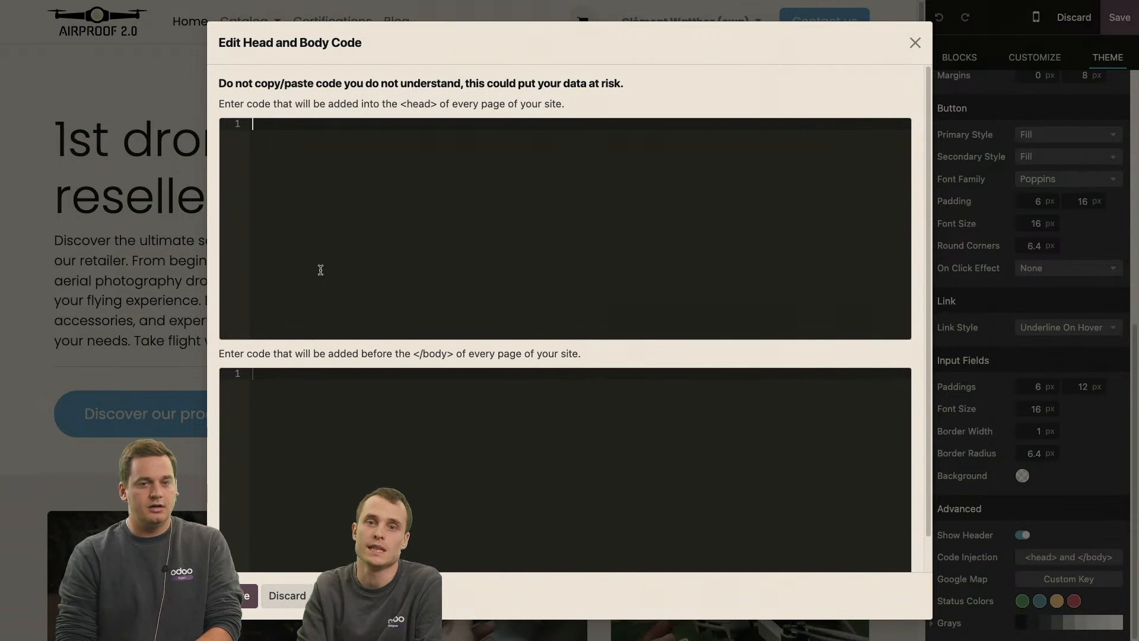
left_click(915, 43)
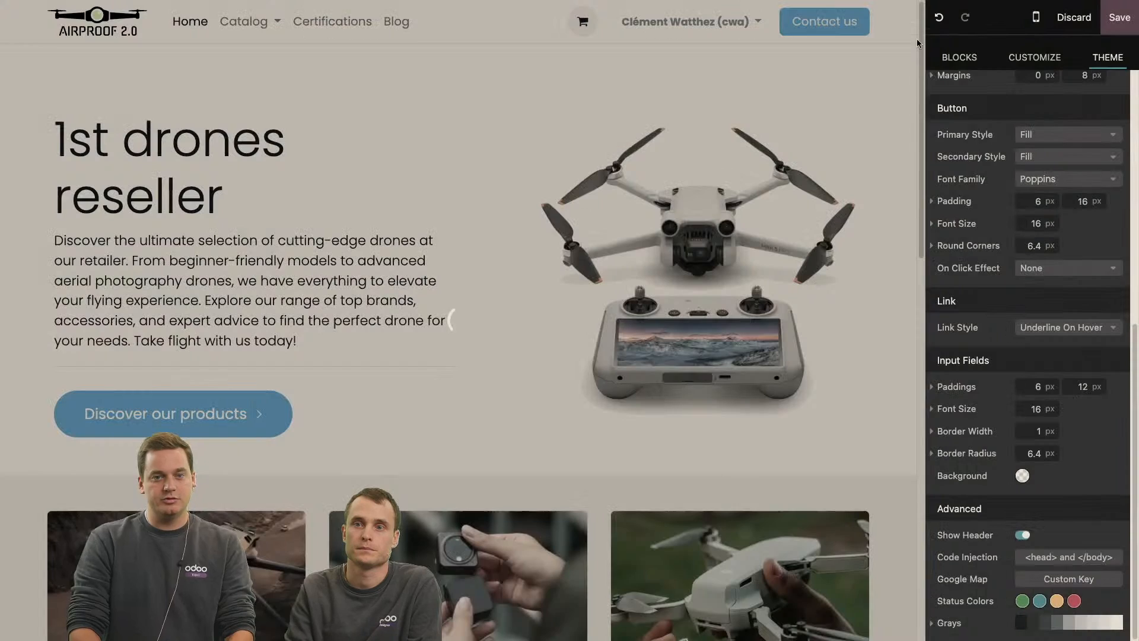
left_click(1119, 17)
Search the website settings for "searc" and enable Console Google Search.
left_click(312, 18)
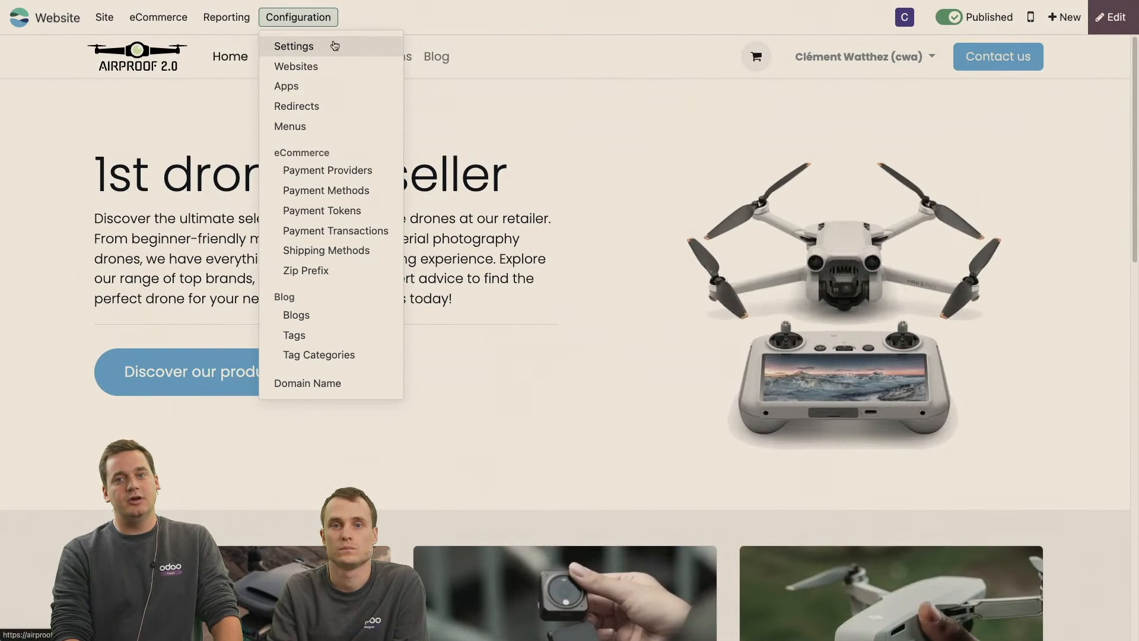
left_click(335, 46)
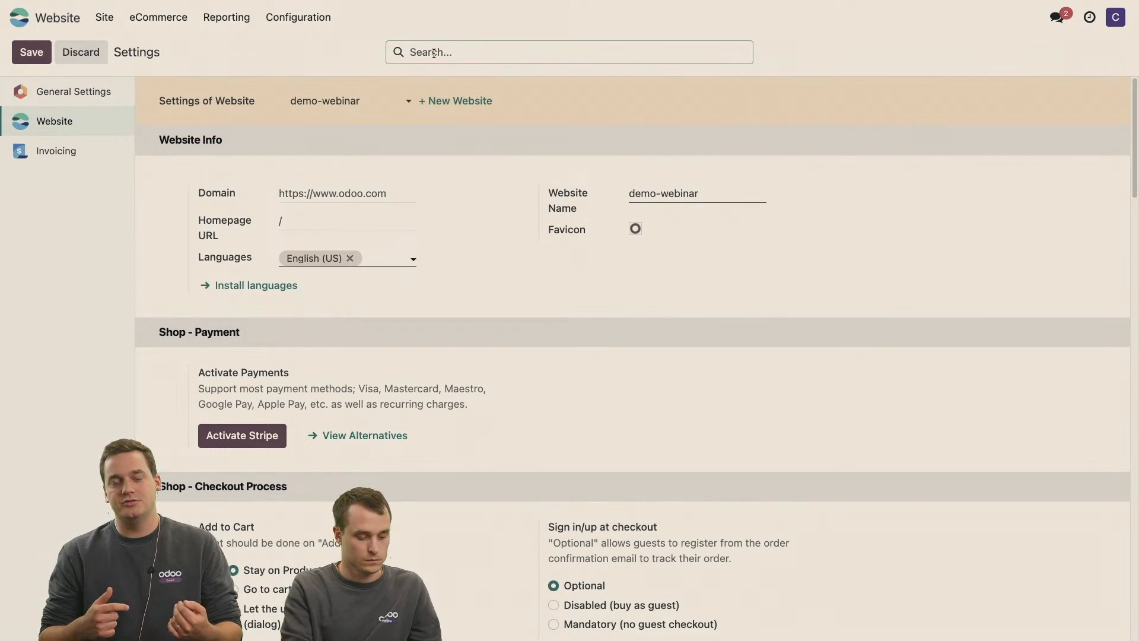
type("searc")
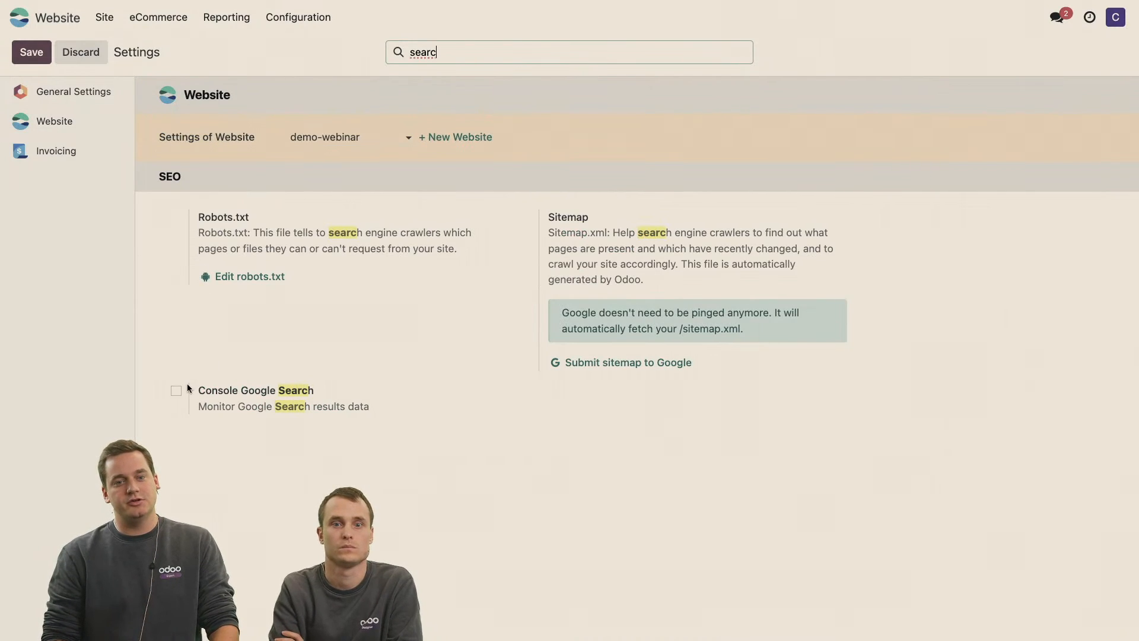
scroll(186, 385, "down", 2)
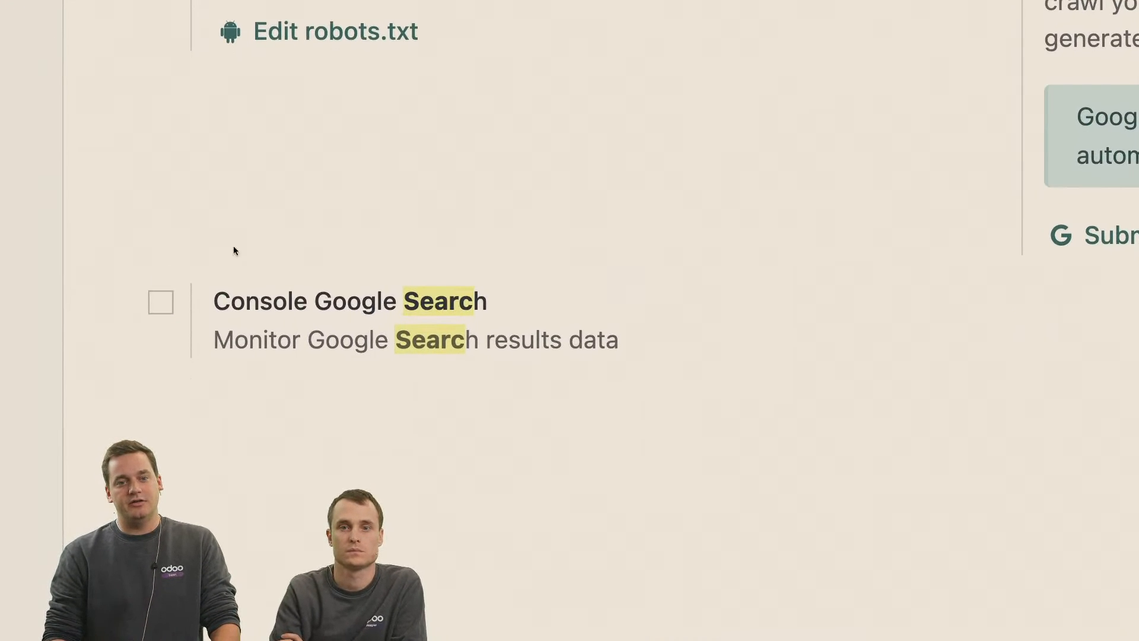
left_click(160, 301)
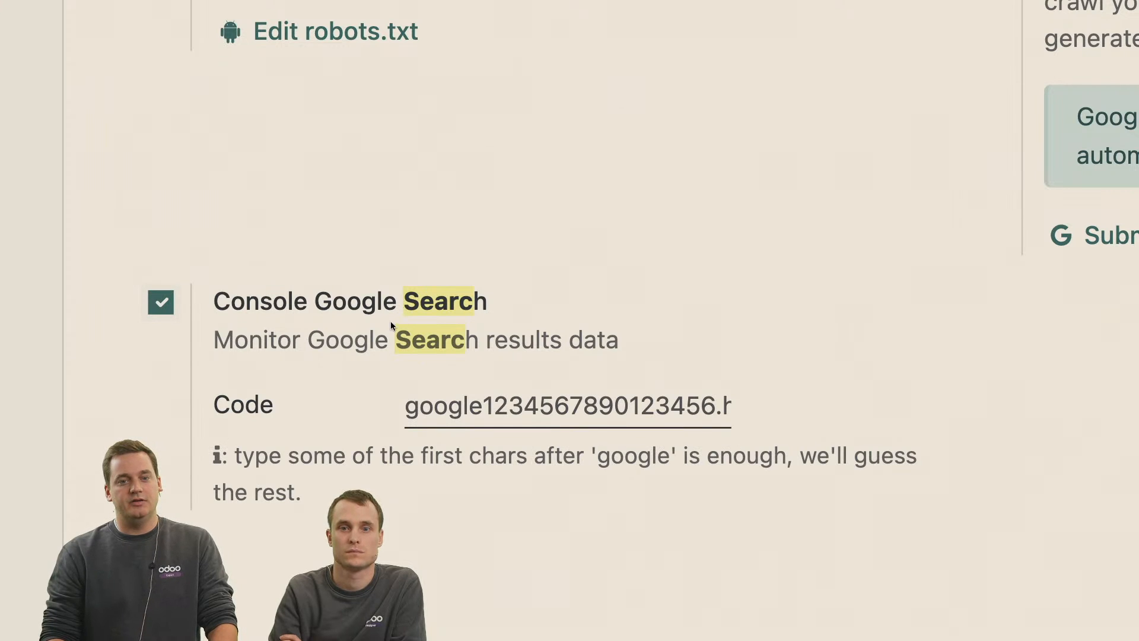
scroll(396, 439, "down", 1)
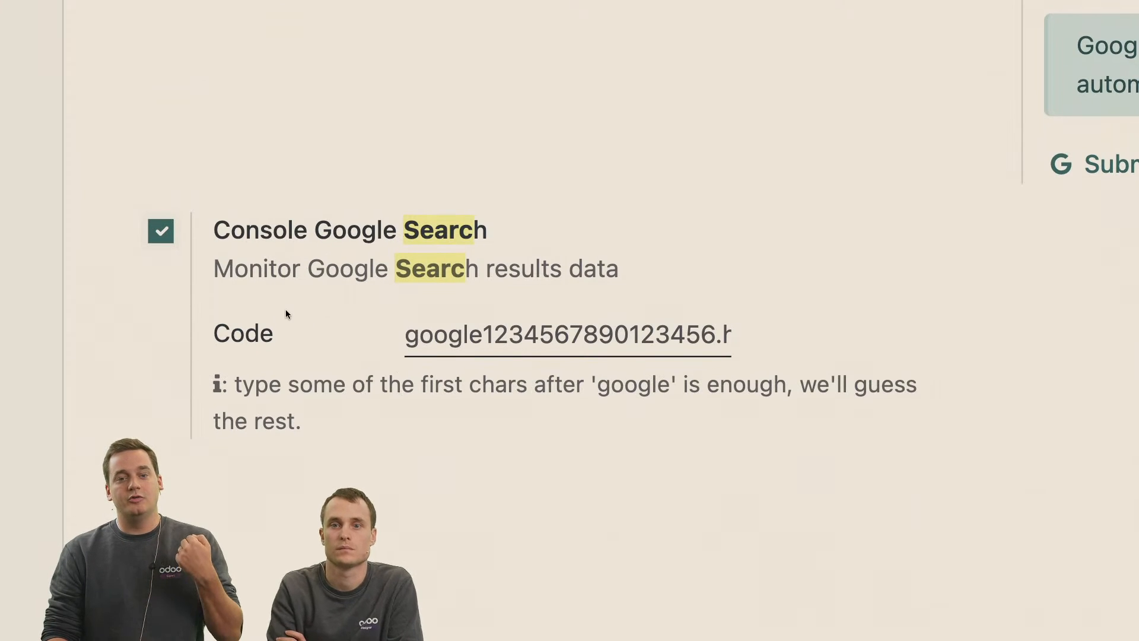